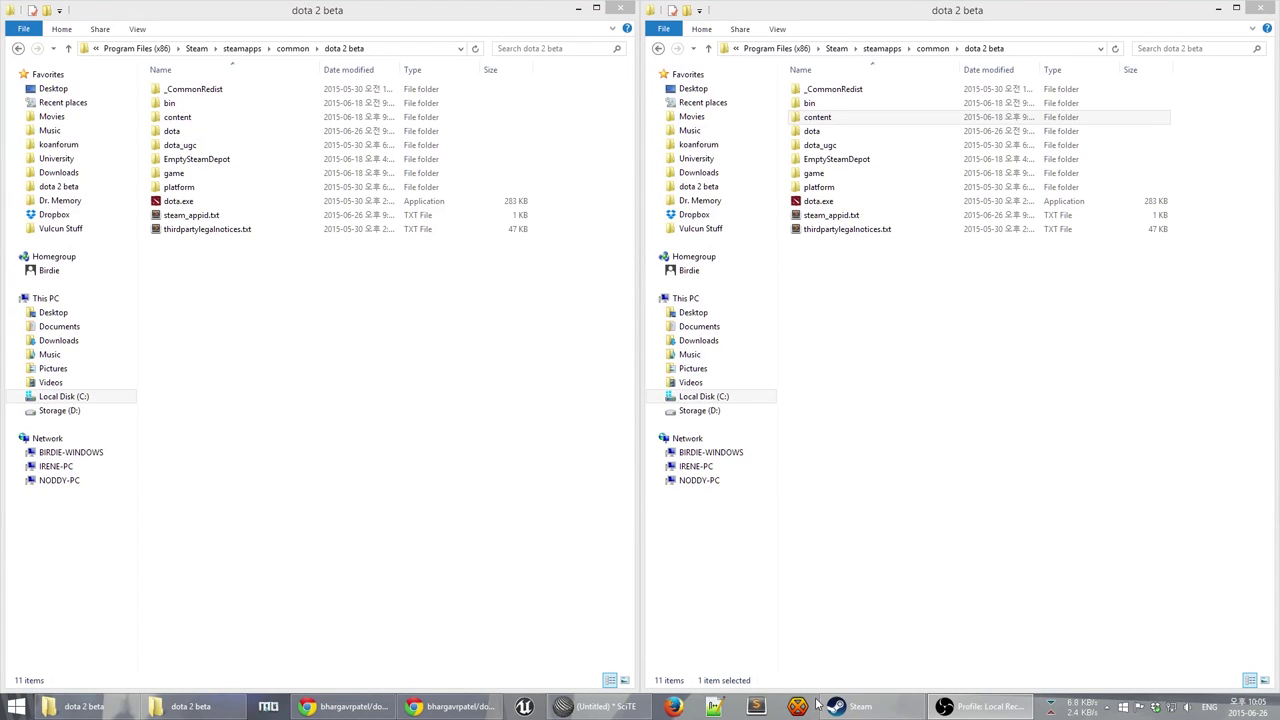
Bring the Steam library window, showing the Dota 2 page, to the front.
left_click(860, 706)
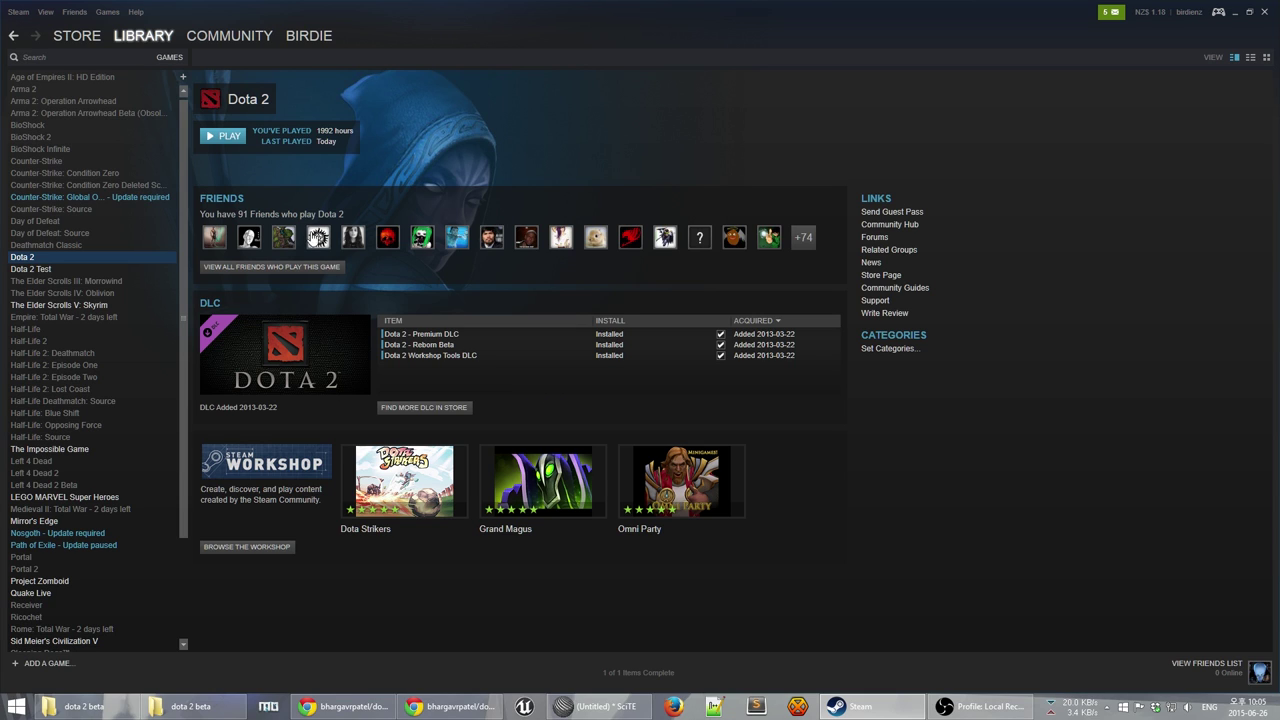
left_click(223, 138)
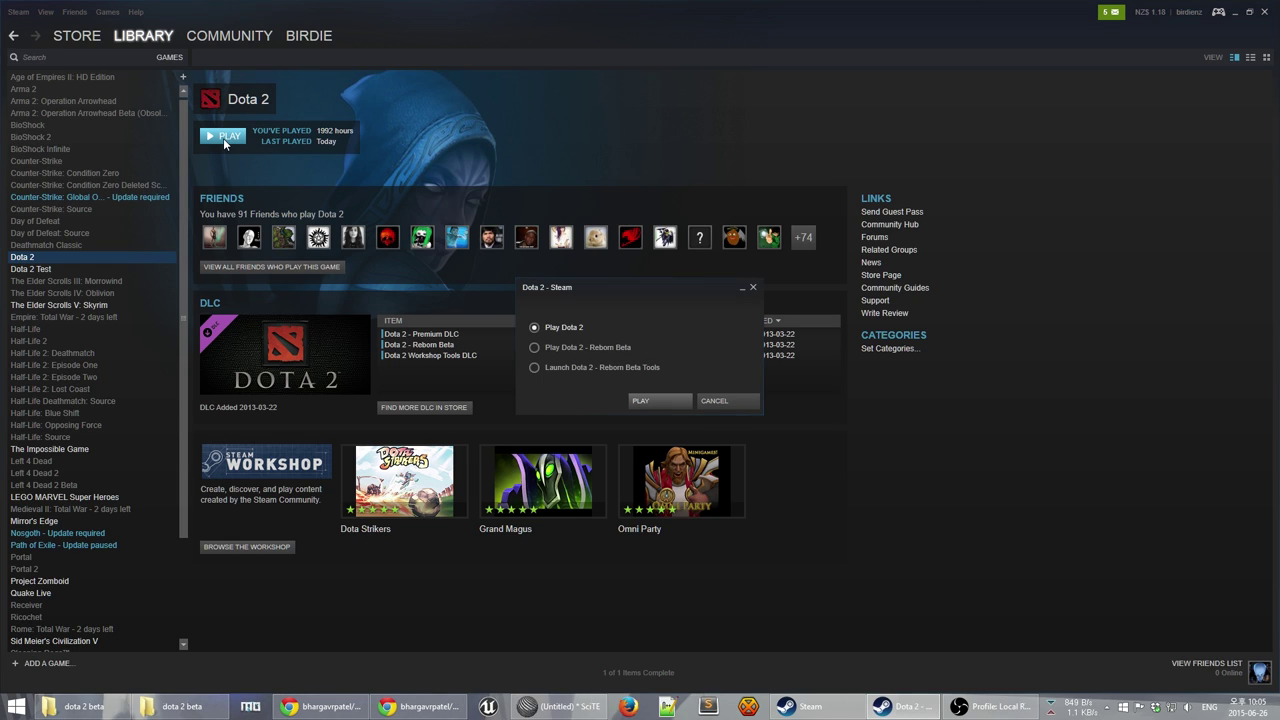
left_click(577, 362)
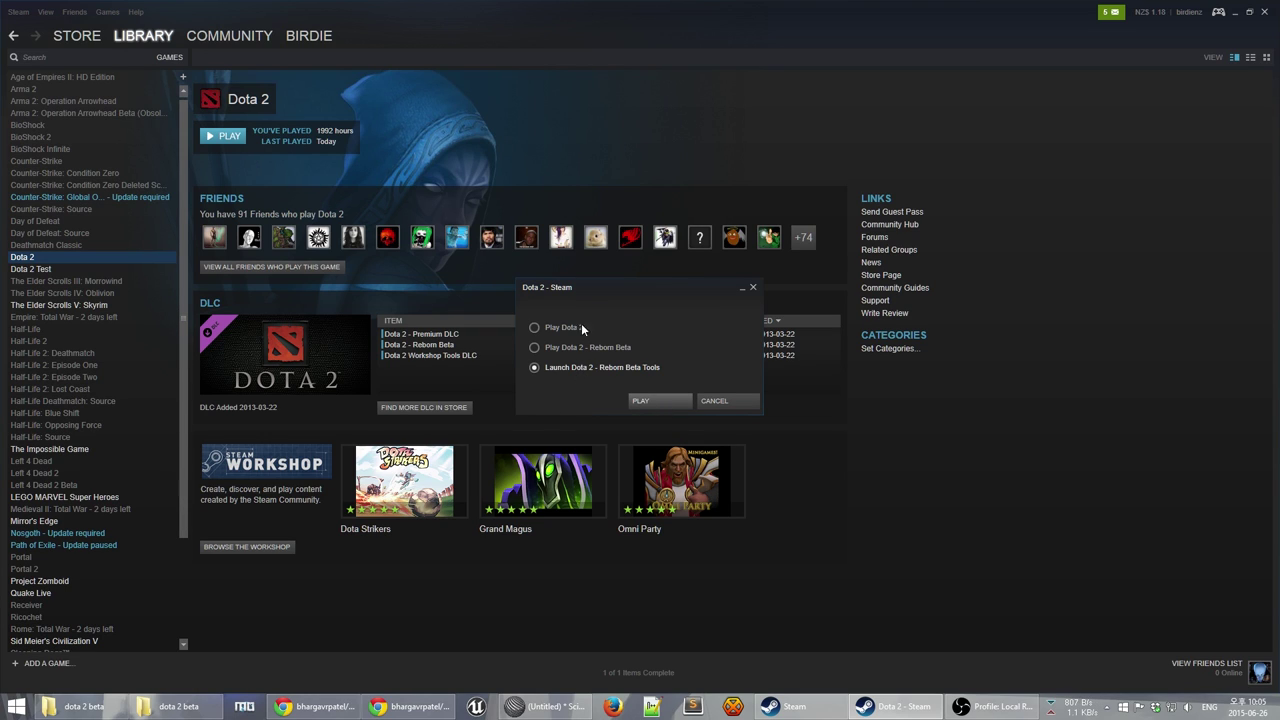
left_click(716, 401)
Confirm the Reborn Beta DLC is installed in Dota 2's properties, then launch Reborn Beta Tools.
right_click(32, 260)
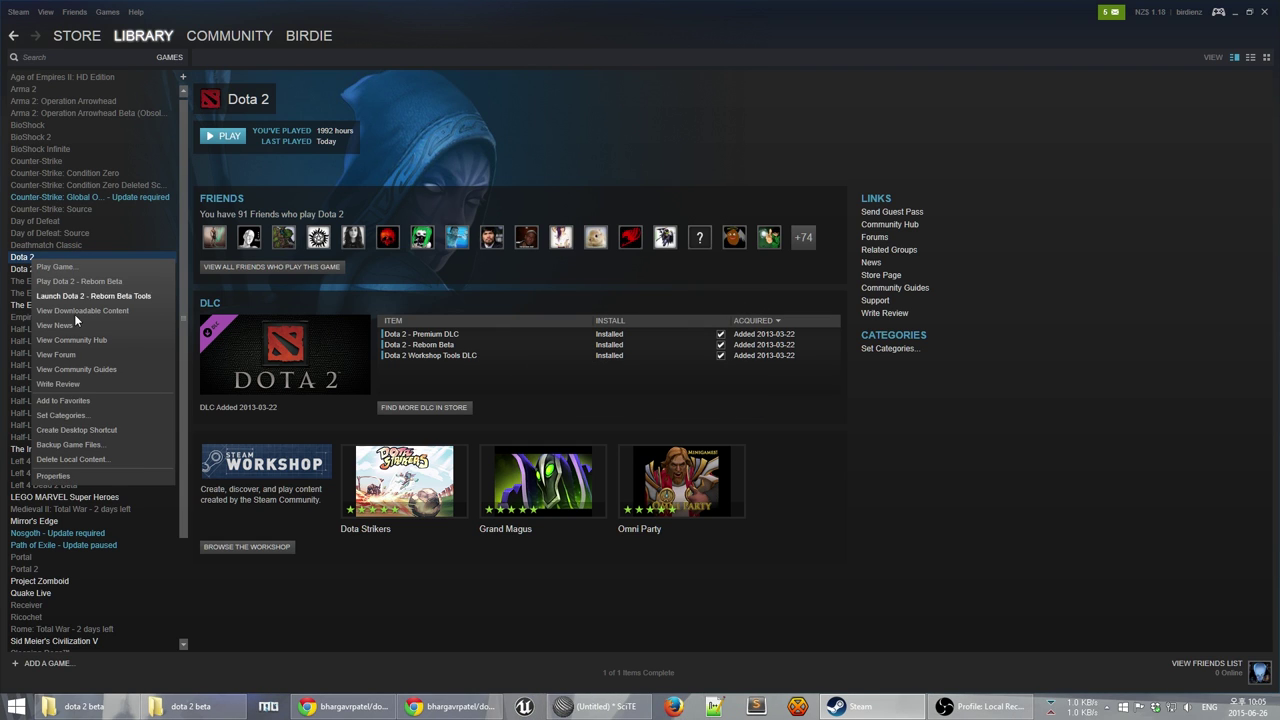
left_click(70, 476)
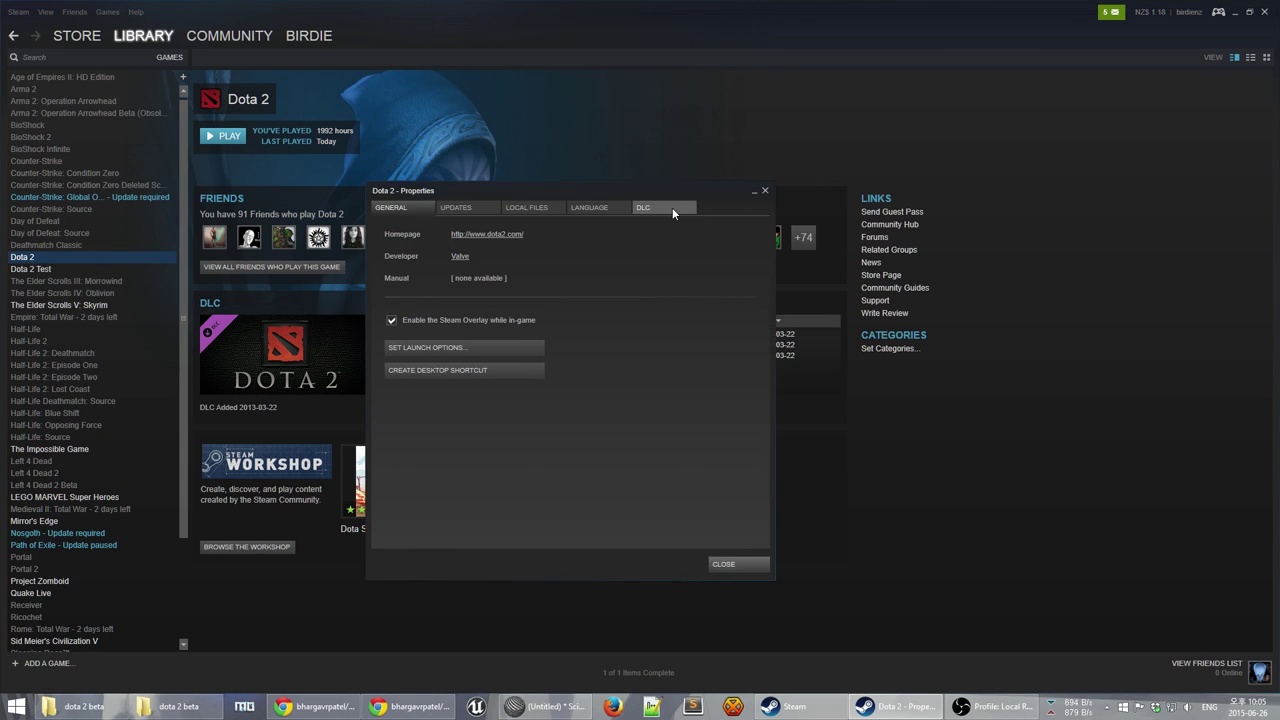
left_click(672, 209)
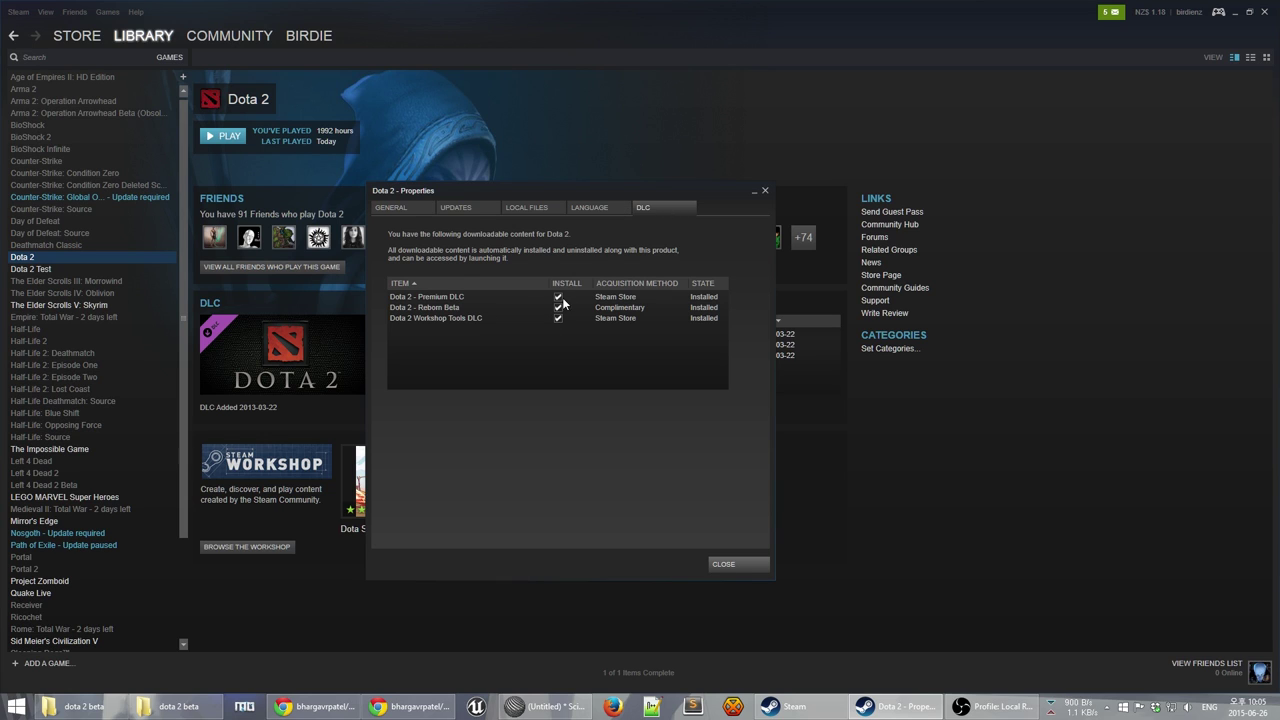
left_click(415, 309)
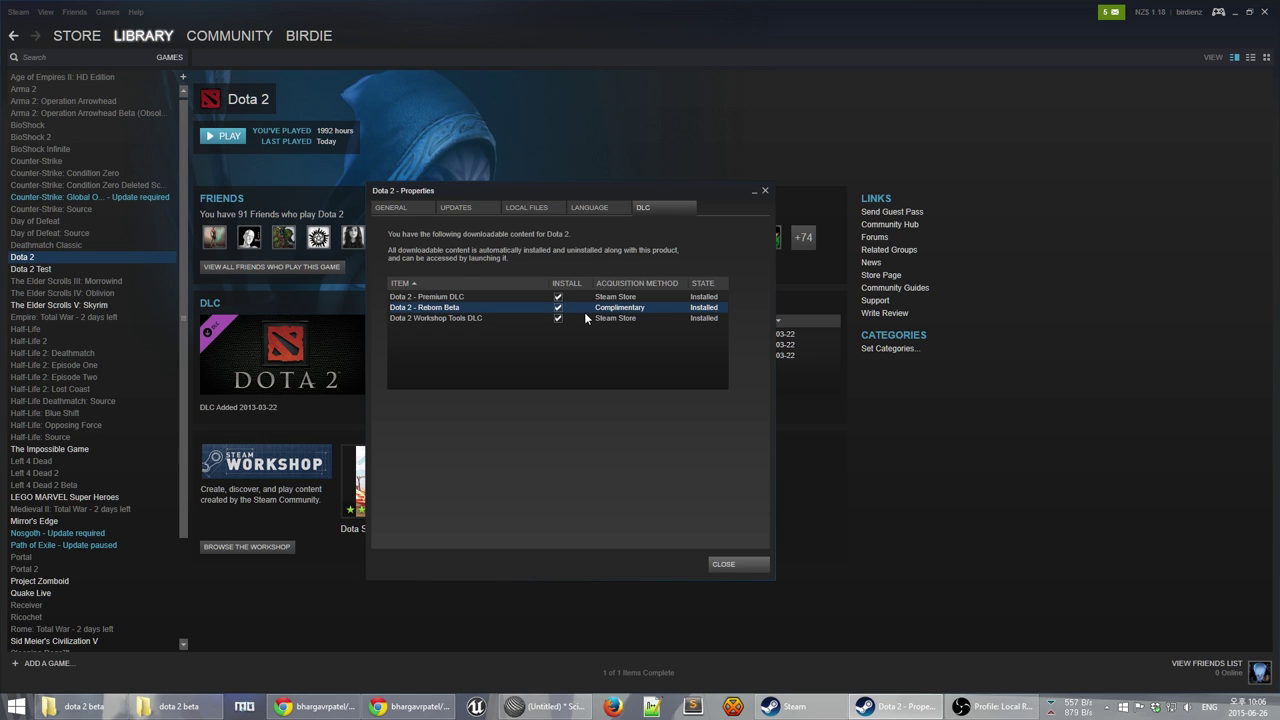
left_click(764, 192)
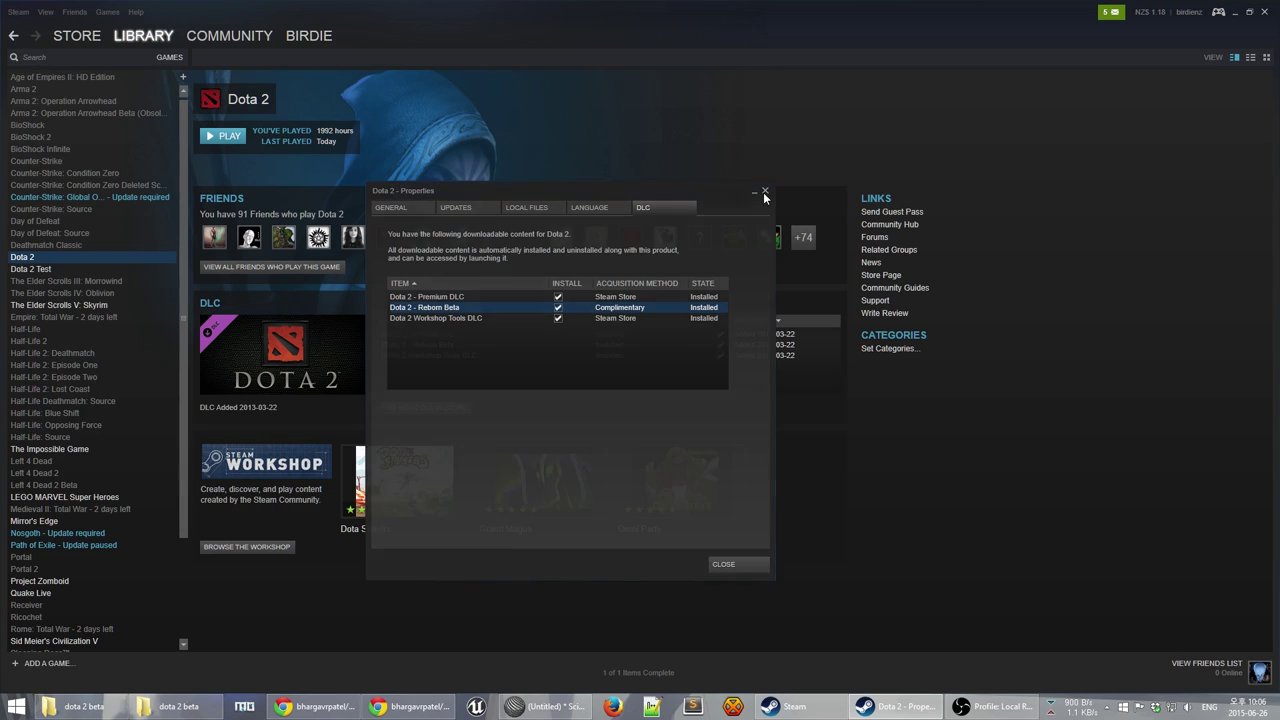
left_click(222, 135)
left_click(558, 367)
Launch the Workshop Tools and browse the Dota 2 Addons list, selecting overthrow.
left_click(670, 404)
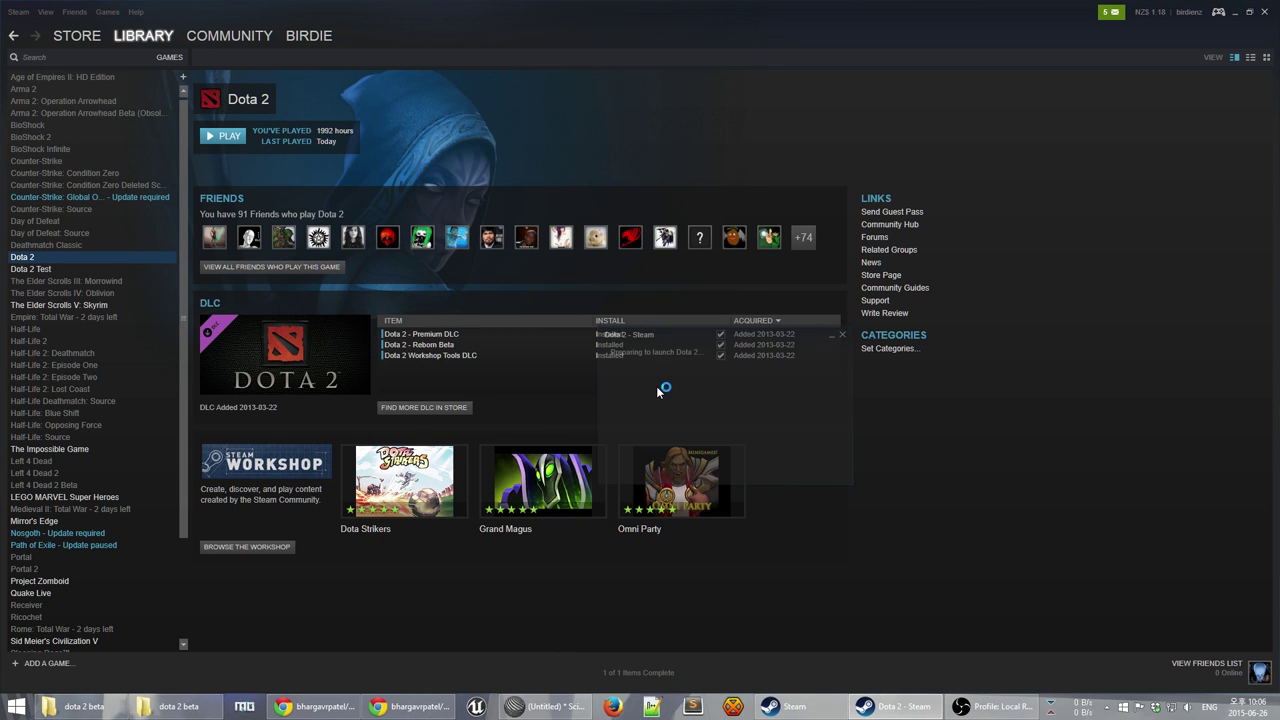
left_click_drag(785, 194, 611, 178)
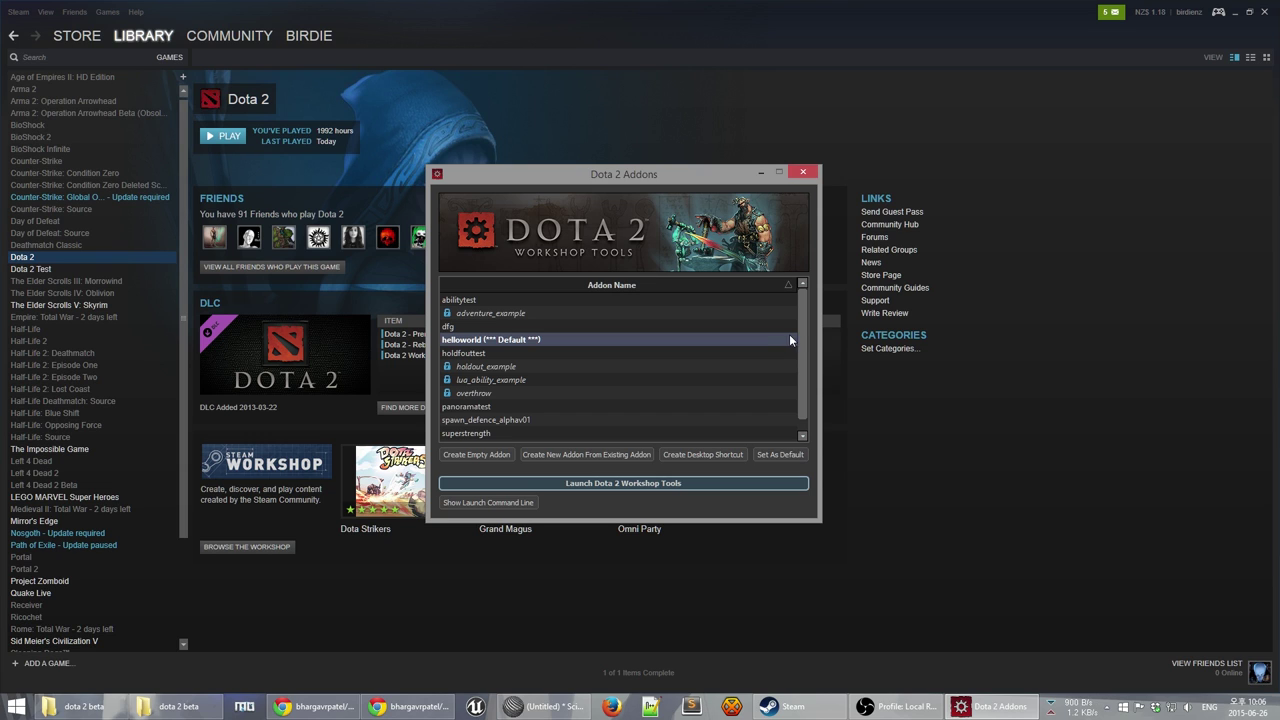
scroll(806, 317, "down", 1)
scroll(792, 362, "up", 1)
scroll(620, 379, "down", 1)
scroll(550, 383, "up", 1)
mouse_move(797, 313)
left_mouse_down()
mouse_move(801, 324)
mouse_move(801, 288)
left_mouse_up()
left_click_drag(607, 174, 626, 187)
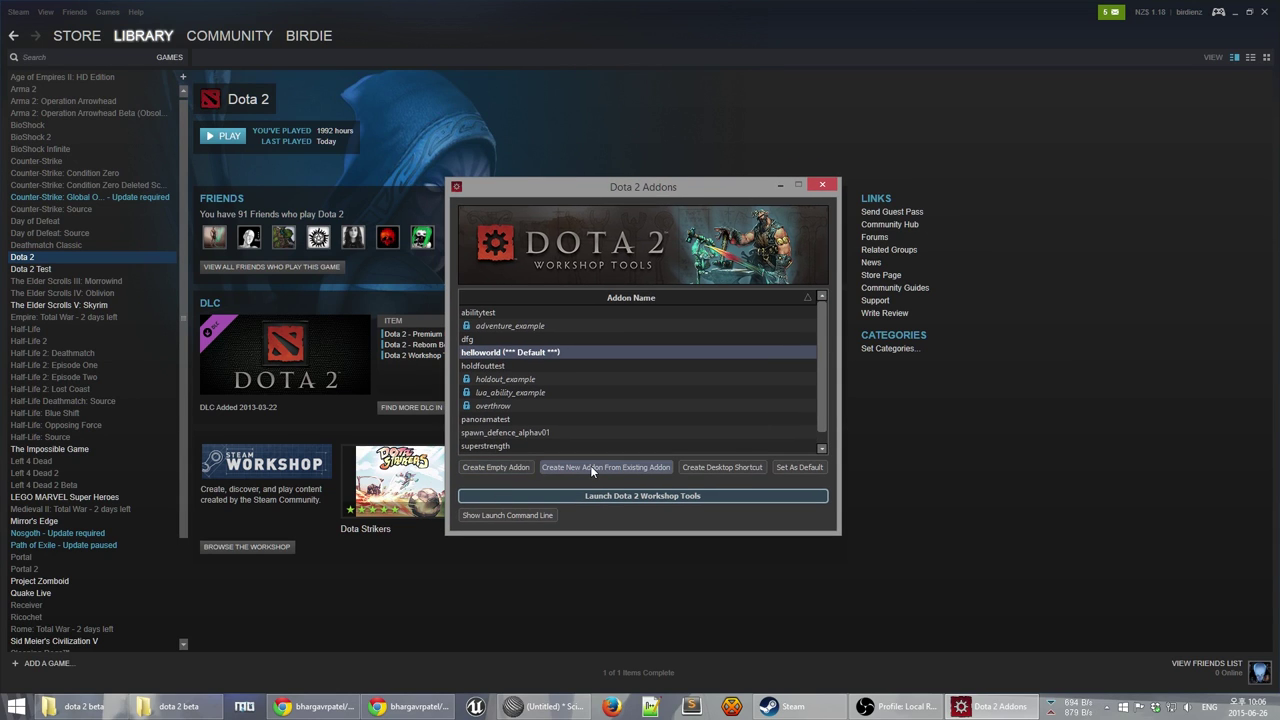
left_click(494, 404)
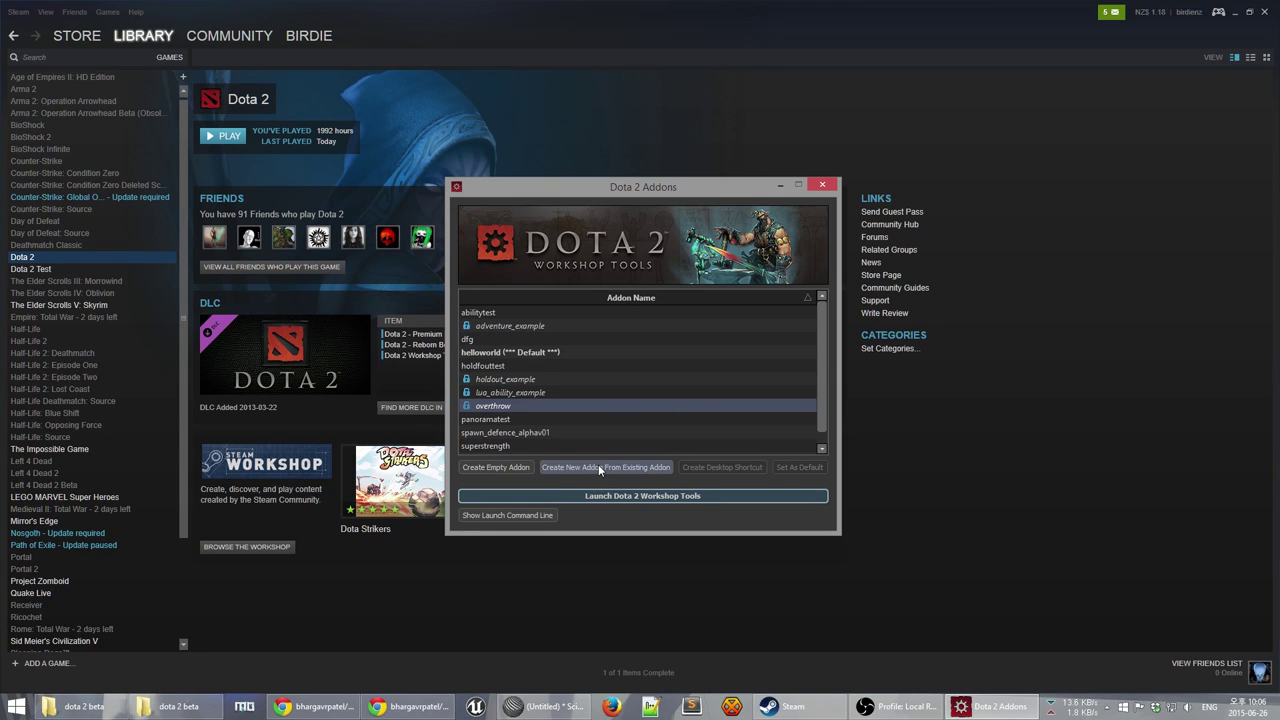
mouse_move(520, 372)
left_mouse_down()
mouse_move(512, 343)
mouse_move(509, 358)
left_mouse_up()
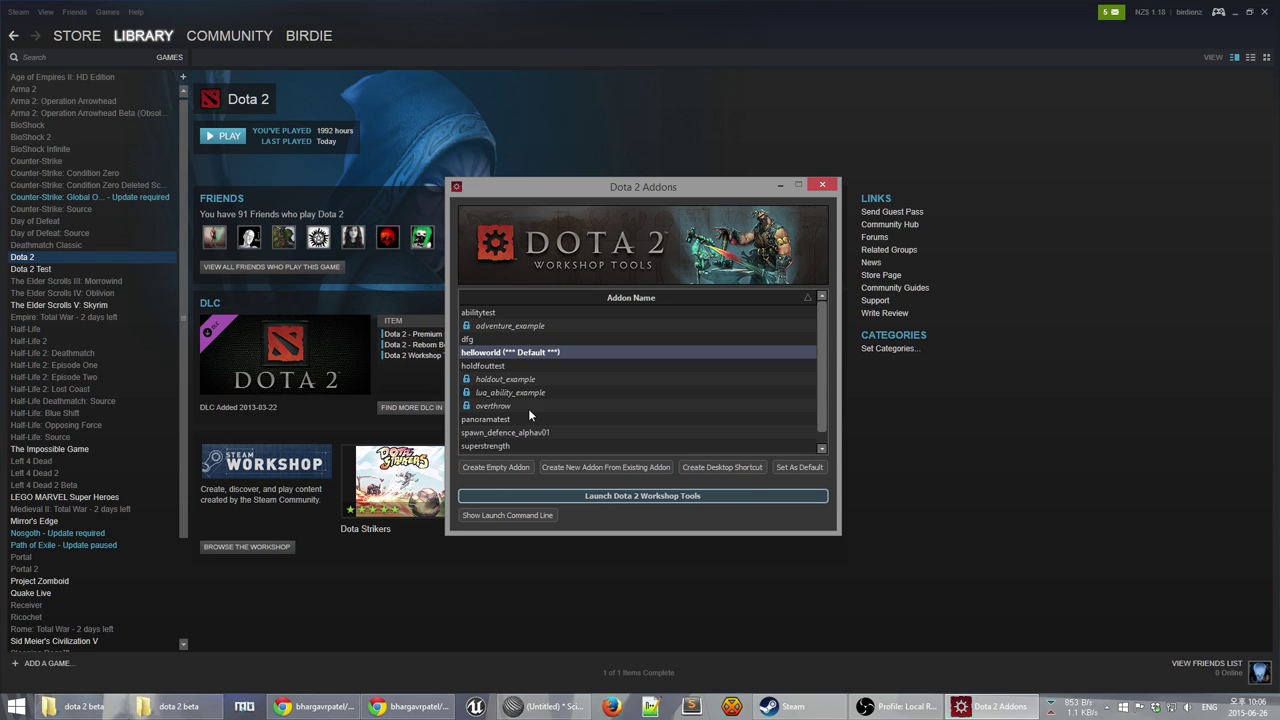
Create an empty addon named YoutubeTestMod10000 and launch the Workshop Tools for it.
left_click(492, 467)
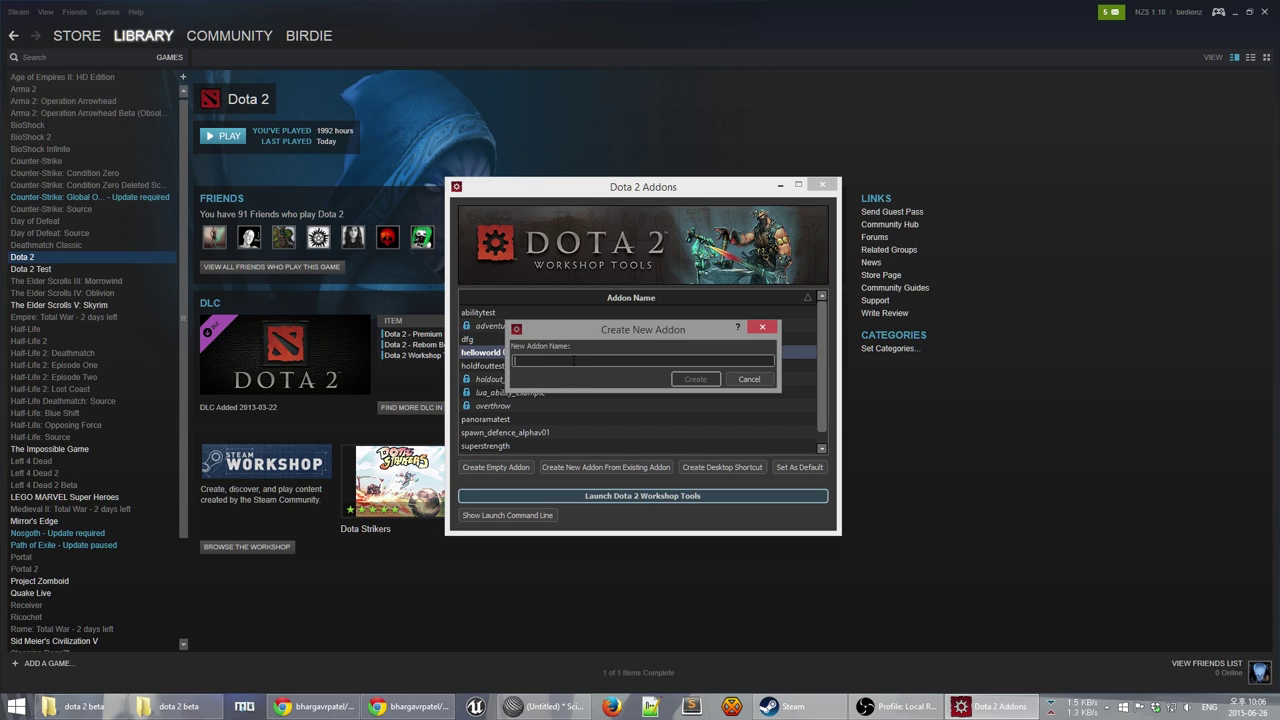
type("YoutubeTestMod")
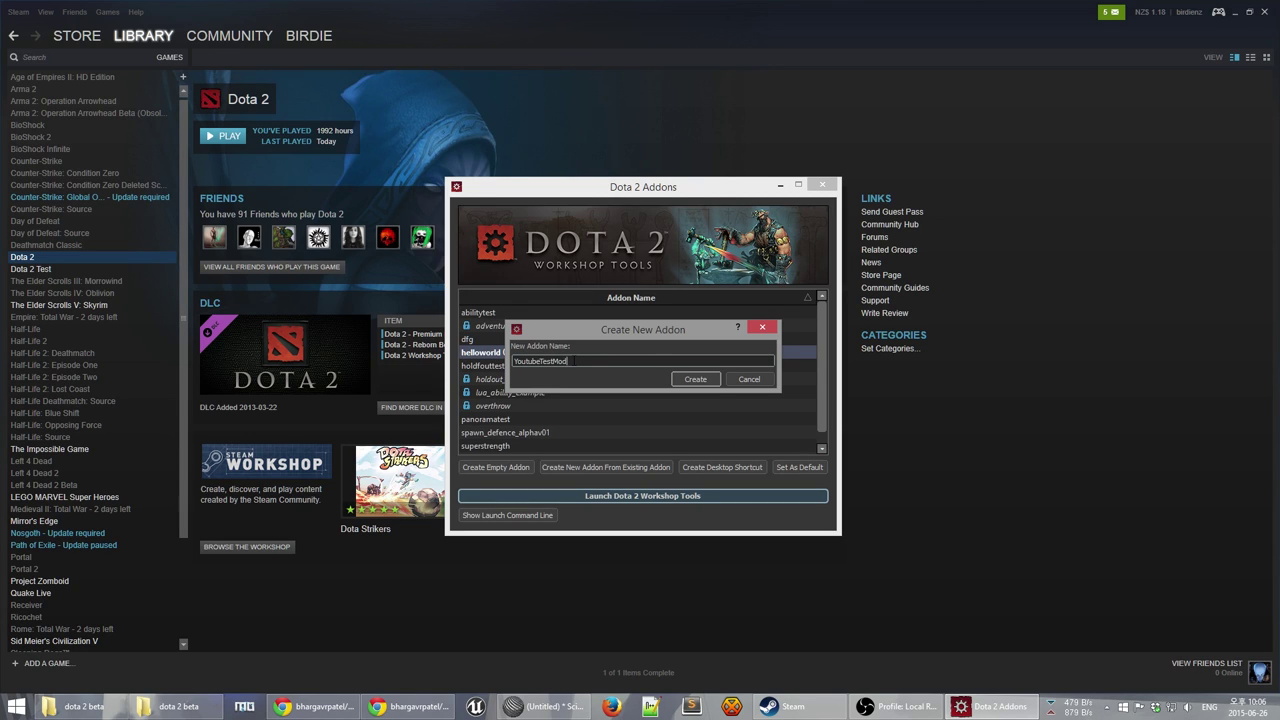
type("10000")
left_click(690, 380)
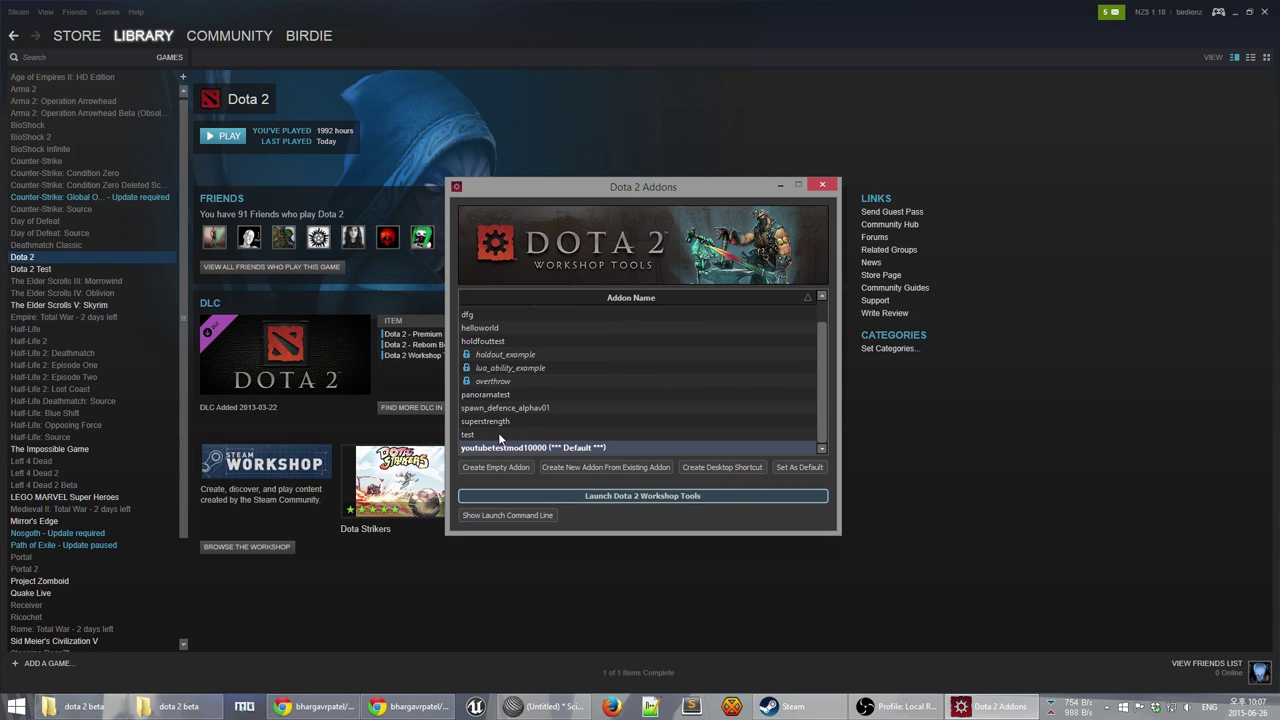
left_click(667, 496)
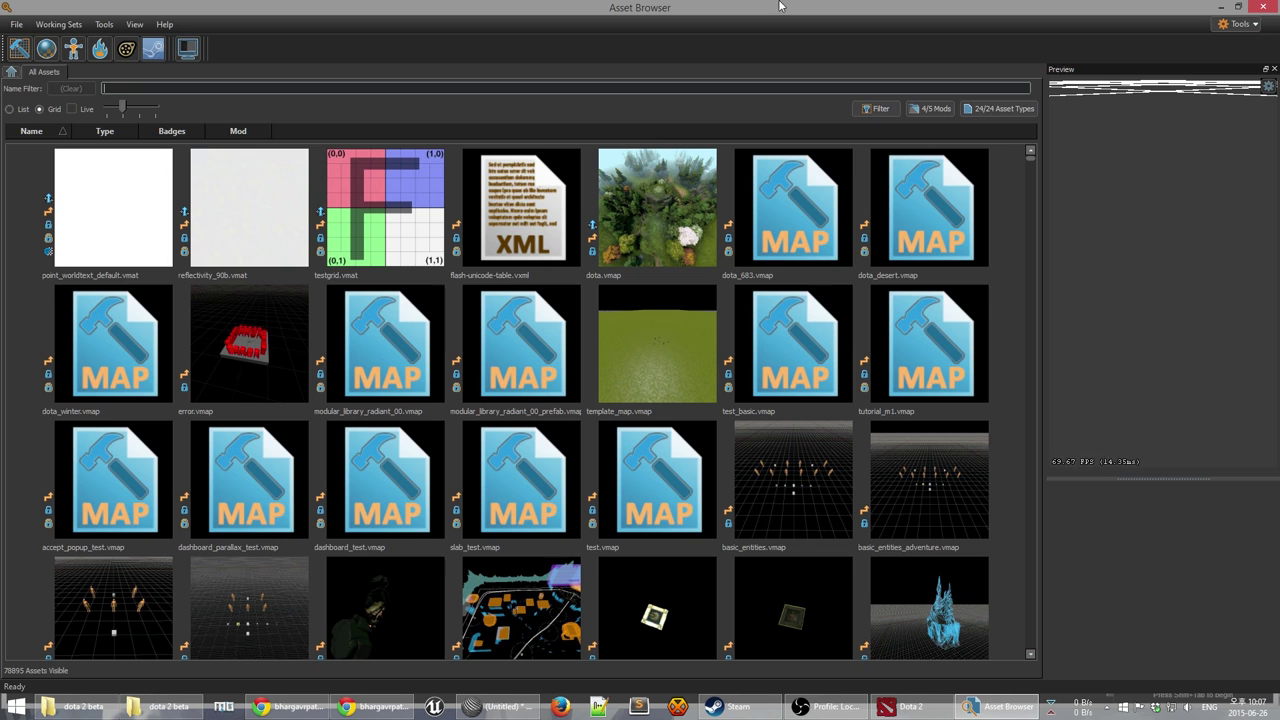
Find template_map.vmap in the Asset Browser and show its details.
left_click_drag(652, 7, 600, 2)
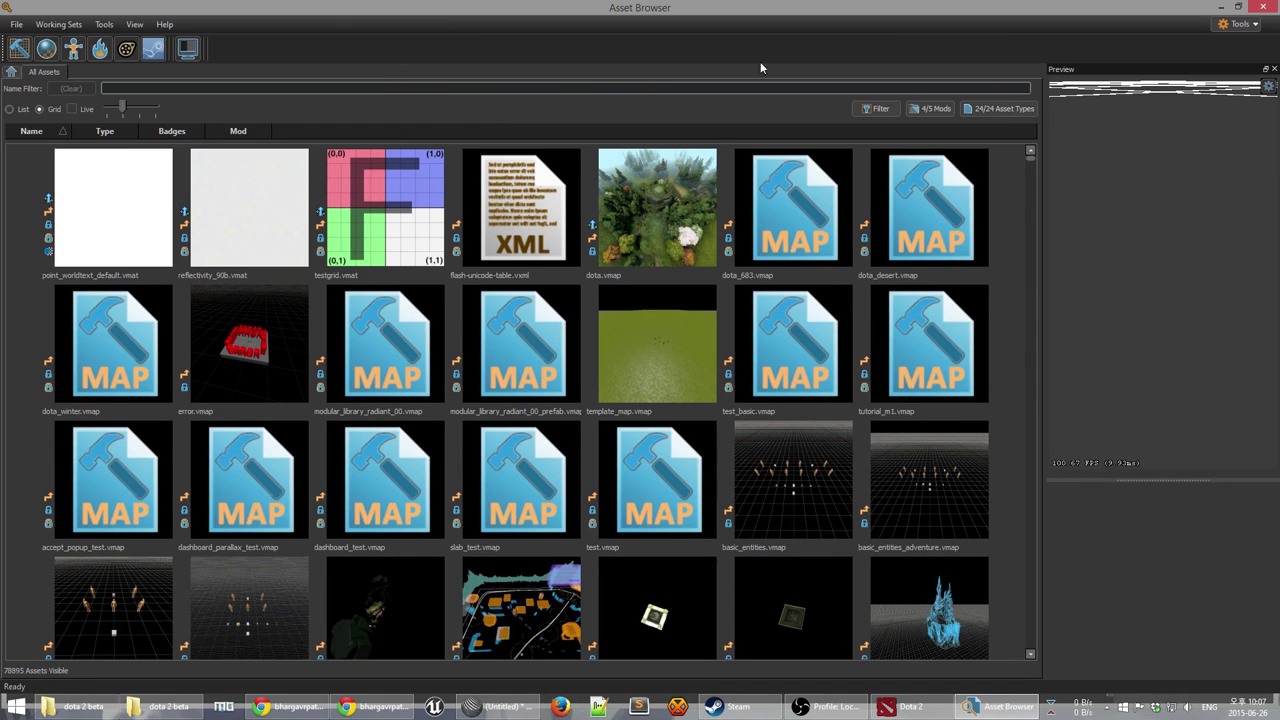
left_click(589, 116)
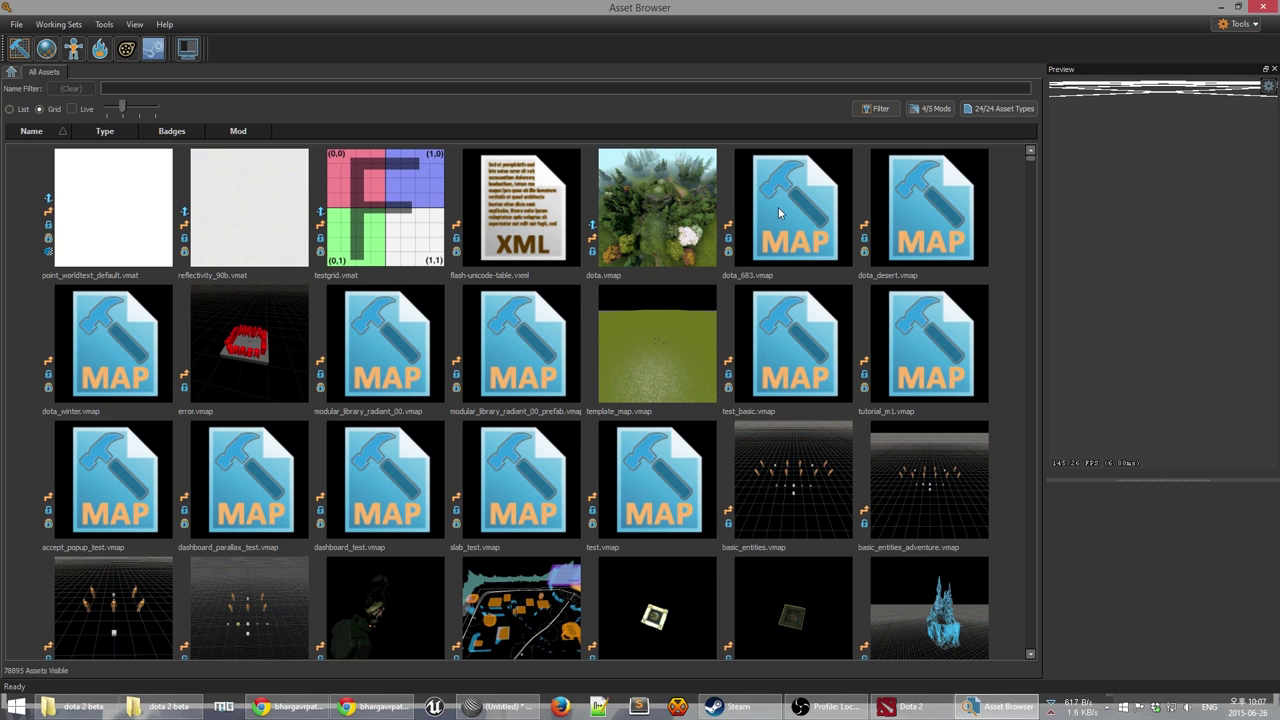
left_click_drag(1032, 158, 1035, 455)
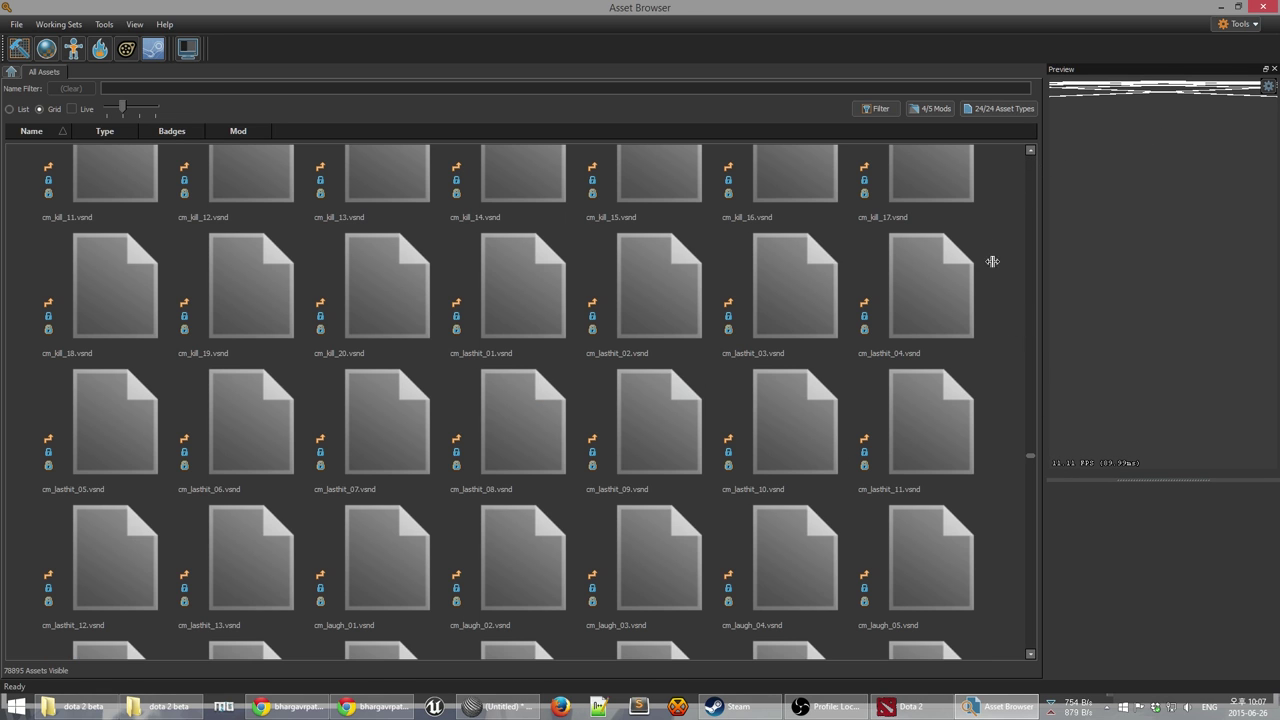
left_click_drag(1022, 149, 1031, 148)
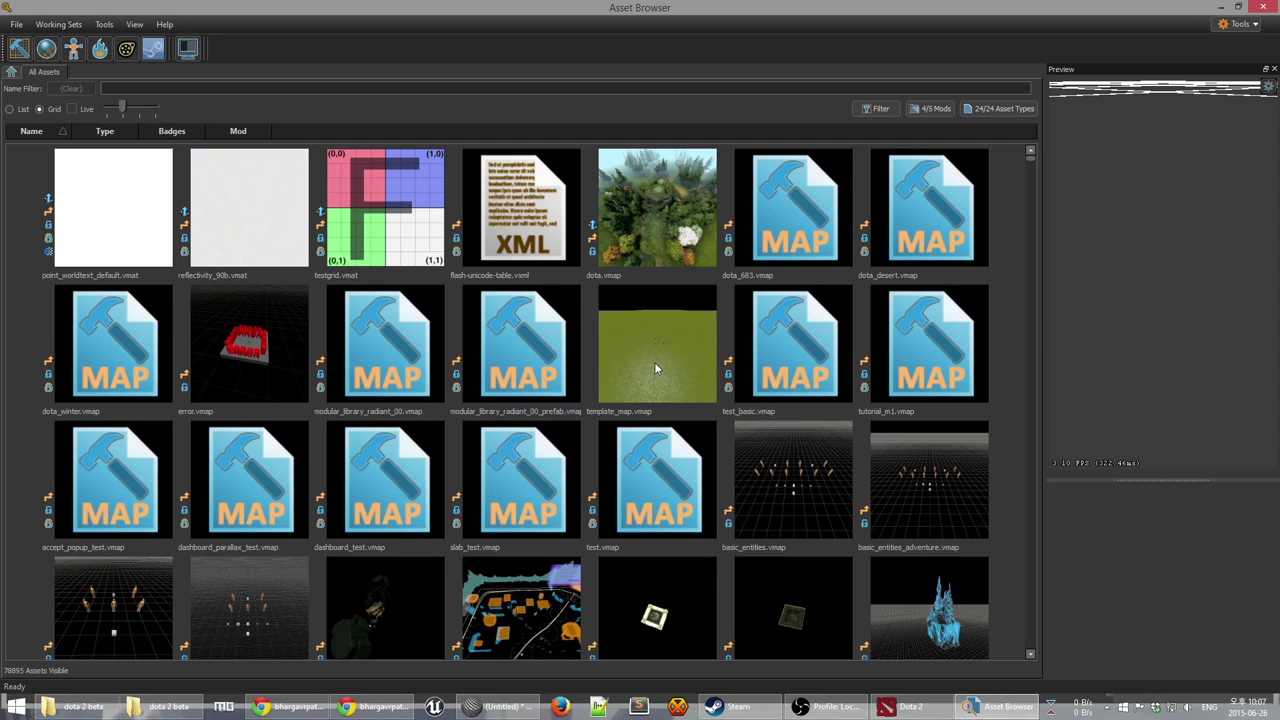
left_click(629, 358)
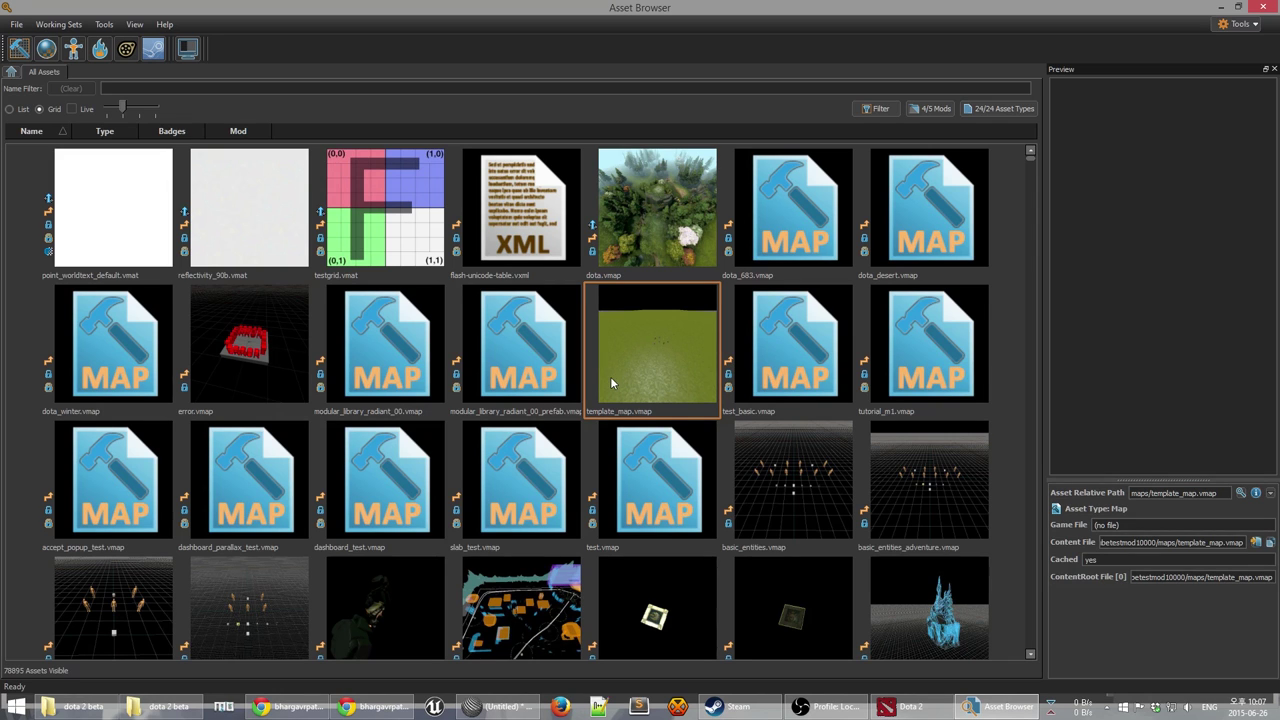
Open and close the Workshop Manager from the Tools menu, then reopen the tools list.
left_click(105, 24)
mouse_move(111, 41)
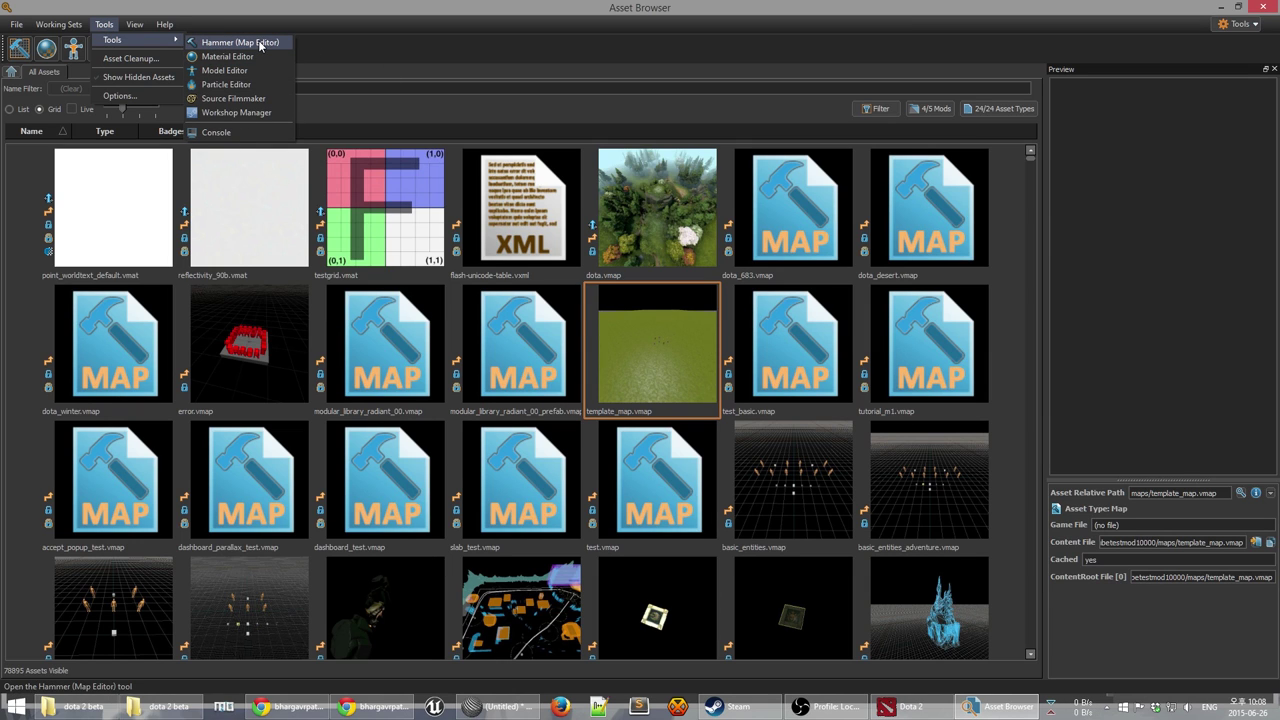
left_click(240, 113)
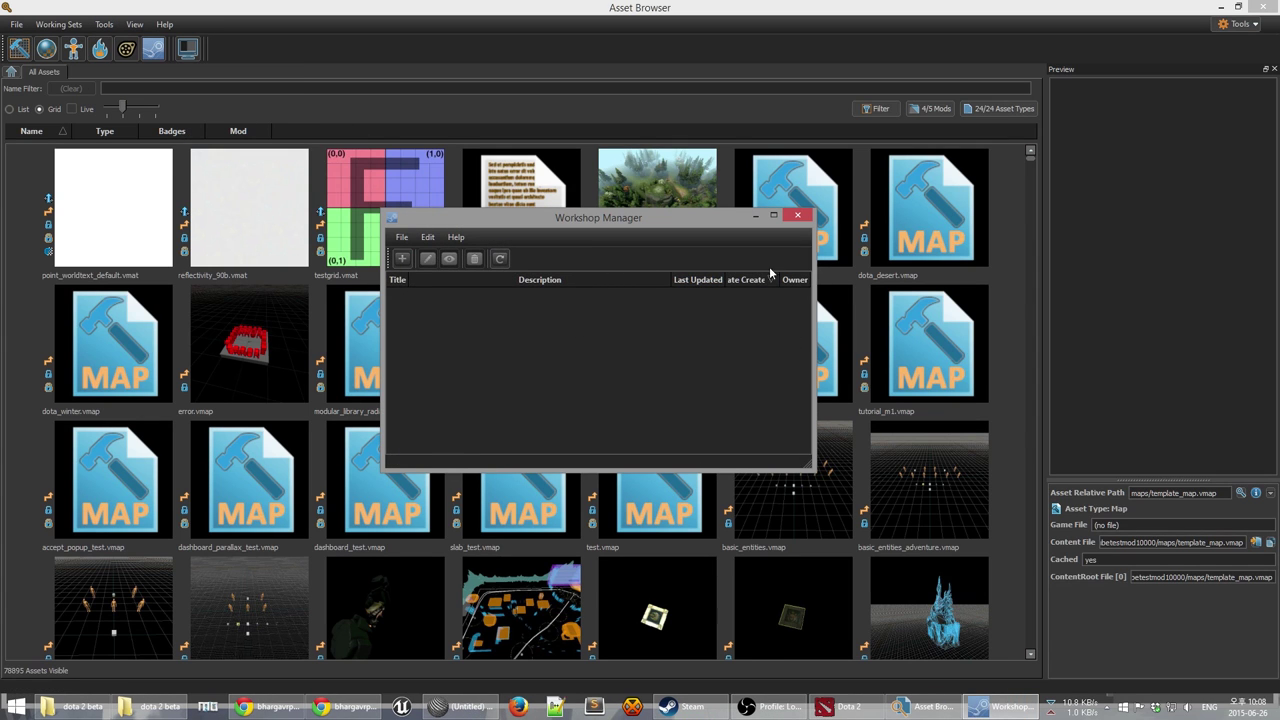
left_click_drag(589, 222, 607, 270)
left_click(816, 261)
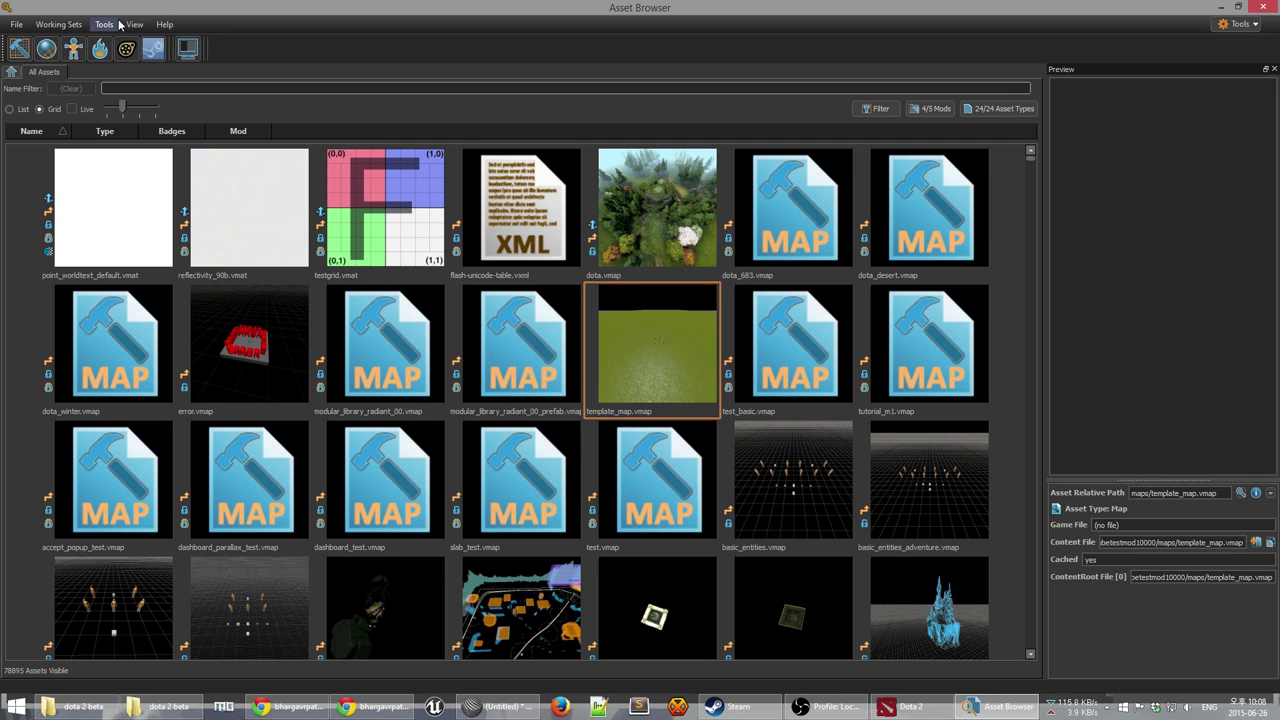
left_click(95, 25)
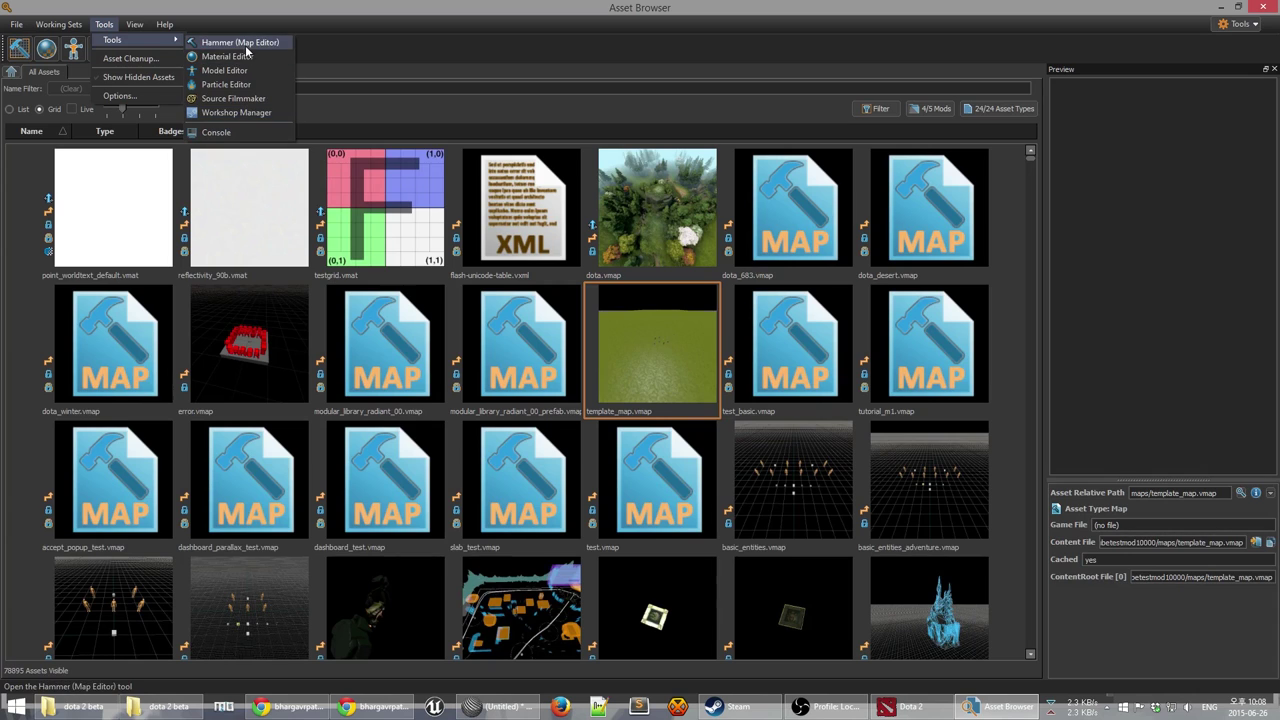
Open VConsole2, remove the InputBindSystem log view, and review the Default log.
left_click(226, 133)
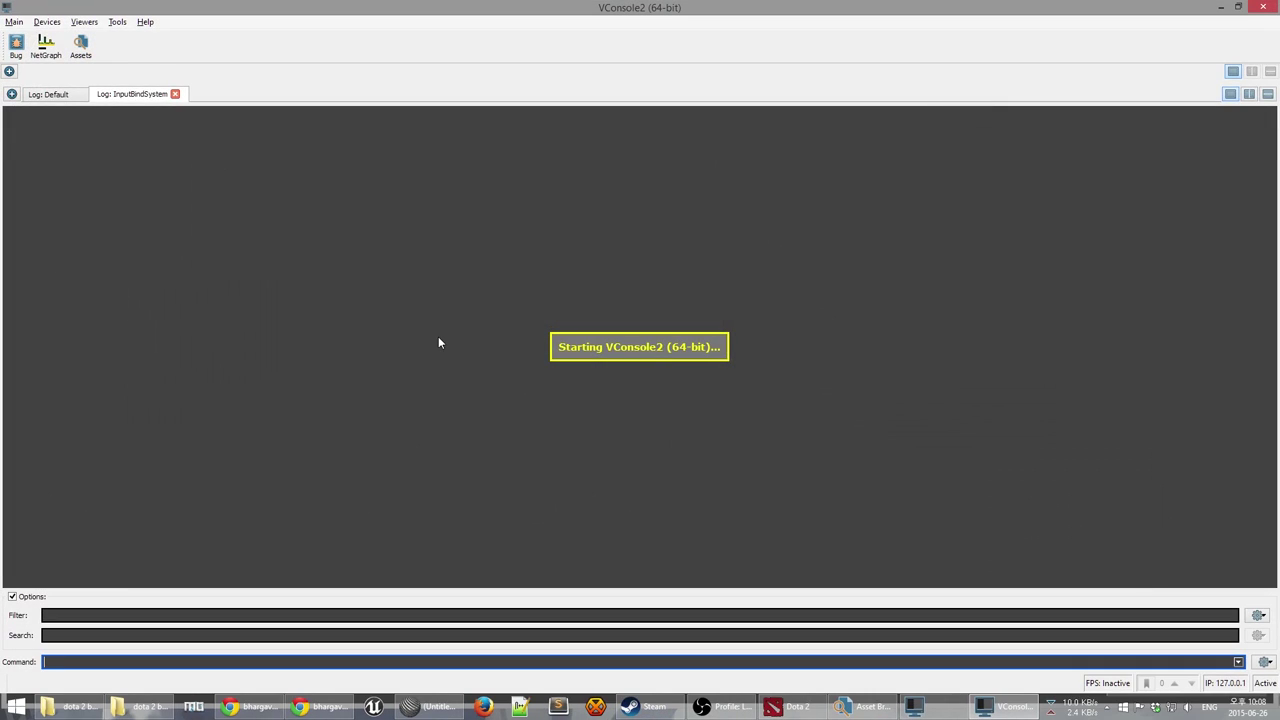
left_click(48, 94)
left_click(175, 94)
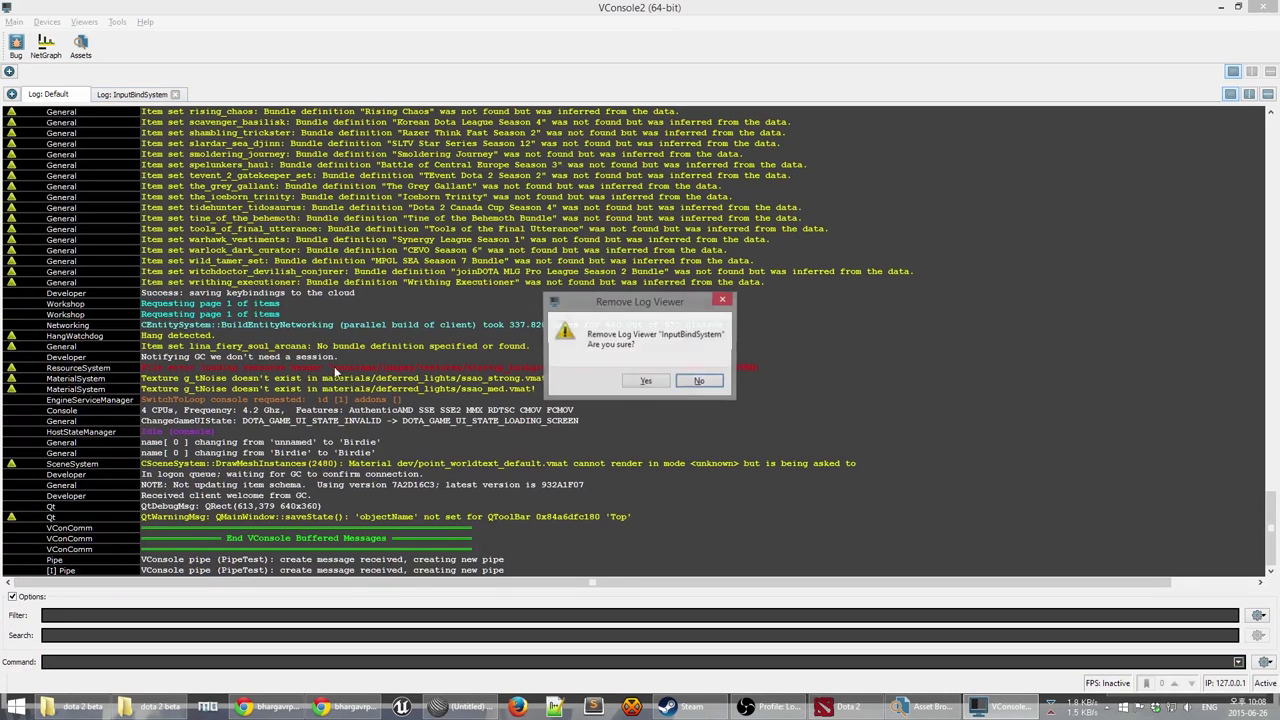
left_click(645, 381)
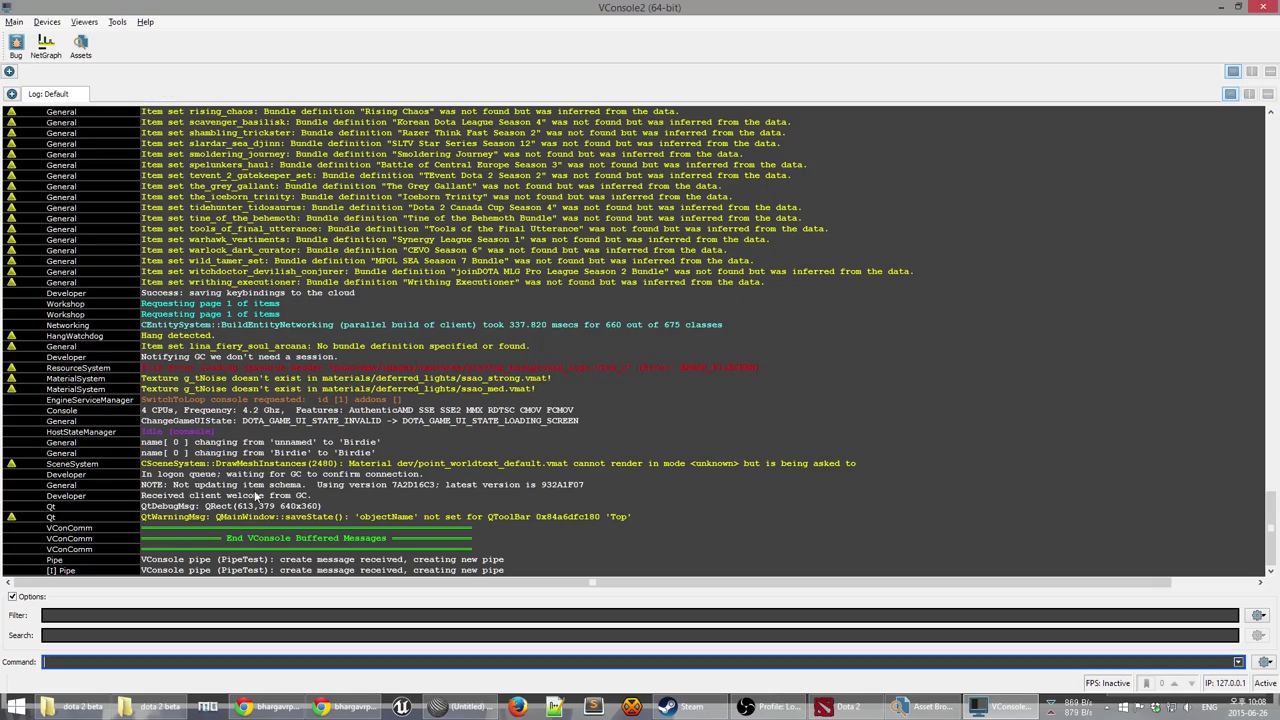
left_click_drag(1270, 510, 1268, 560)
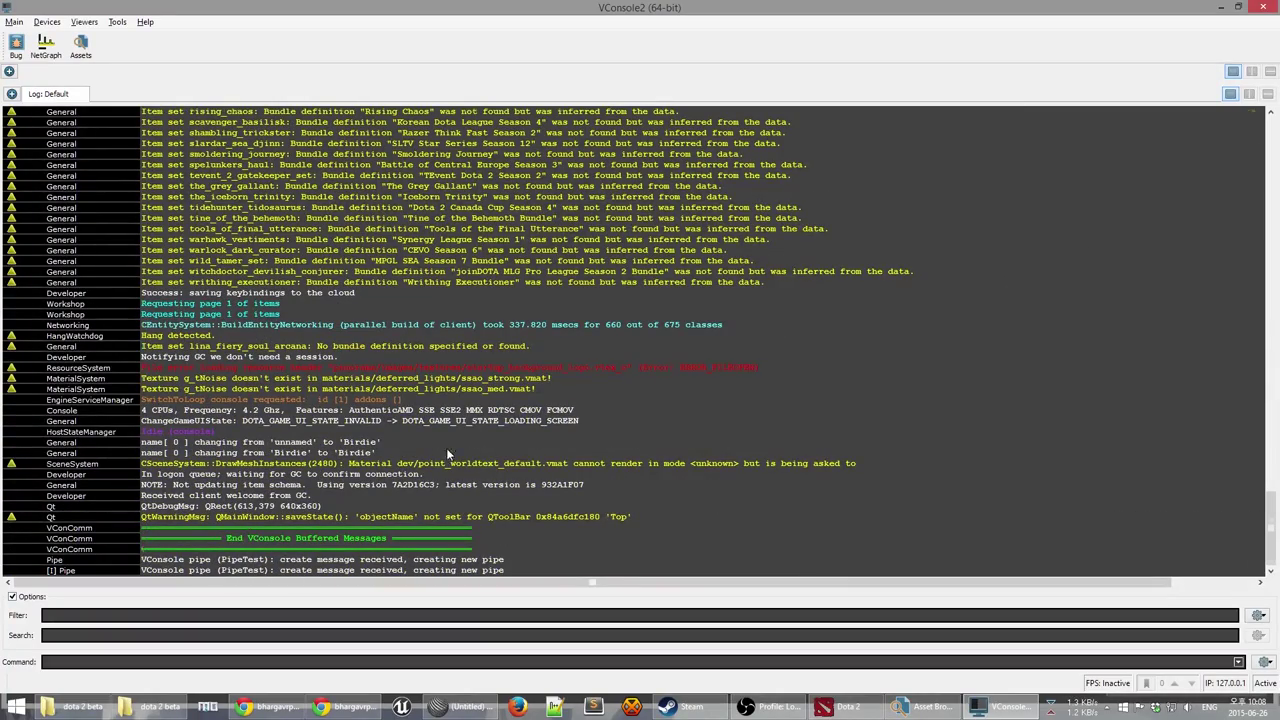
scroll(445, 448, "up", 10)
left_click_drag(1272, 478, 1258, 588)
Show MaterialSystem in its own log viewer, remove that viewer, then close VConsole2.
right_click(66, 382)
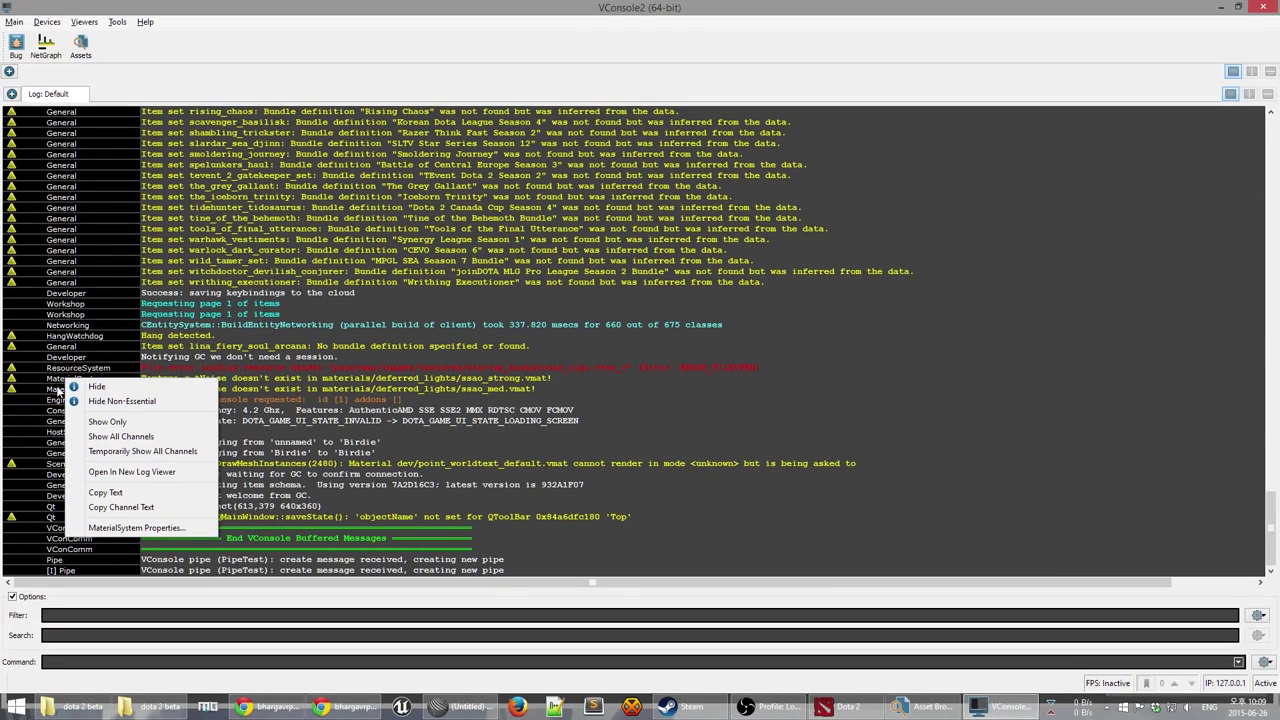
left_click(176, 476)
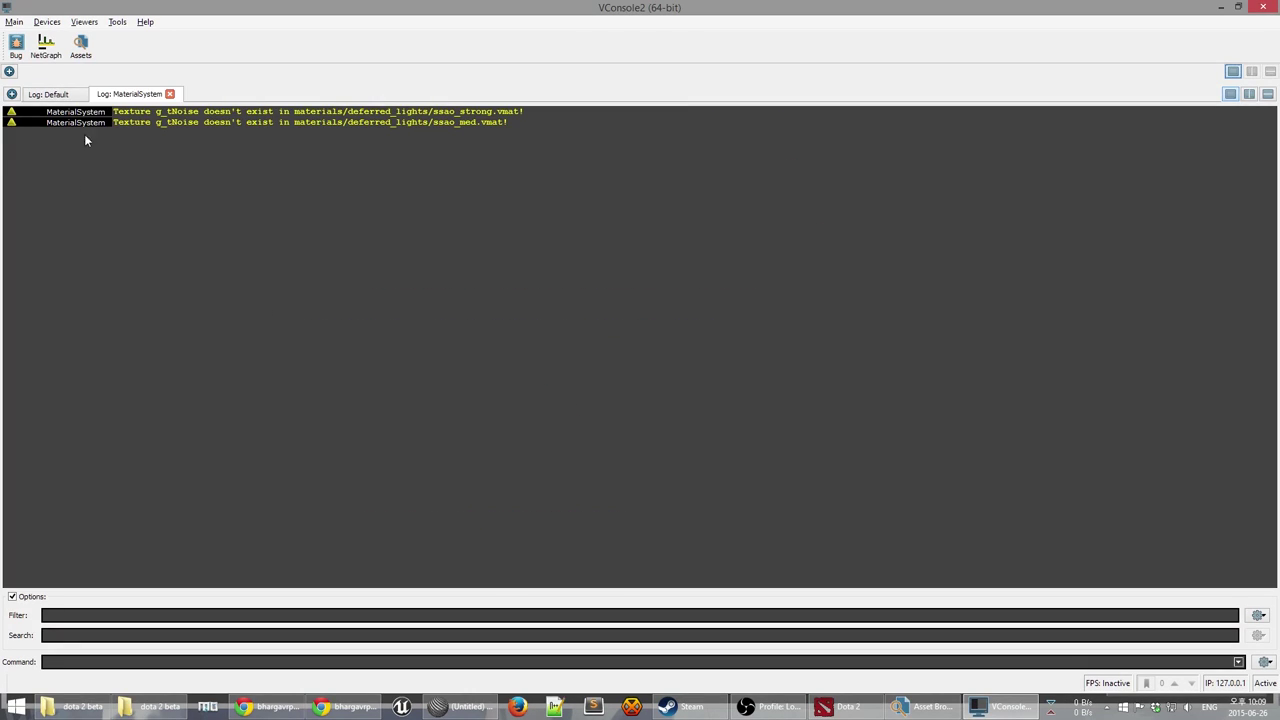
left_click(170, 93)
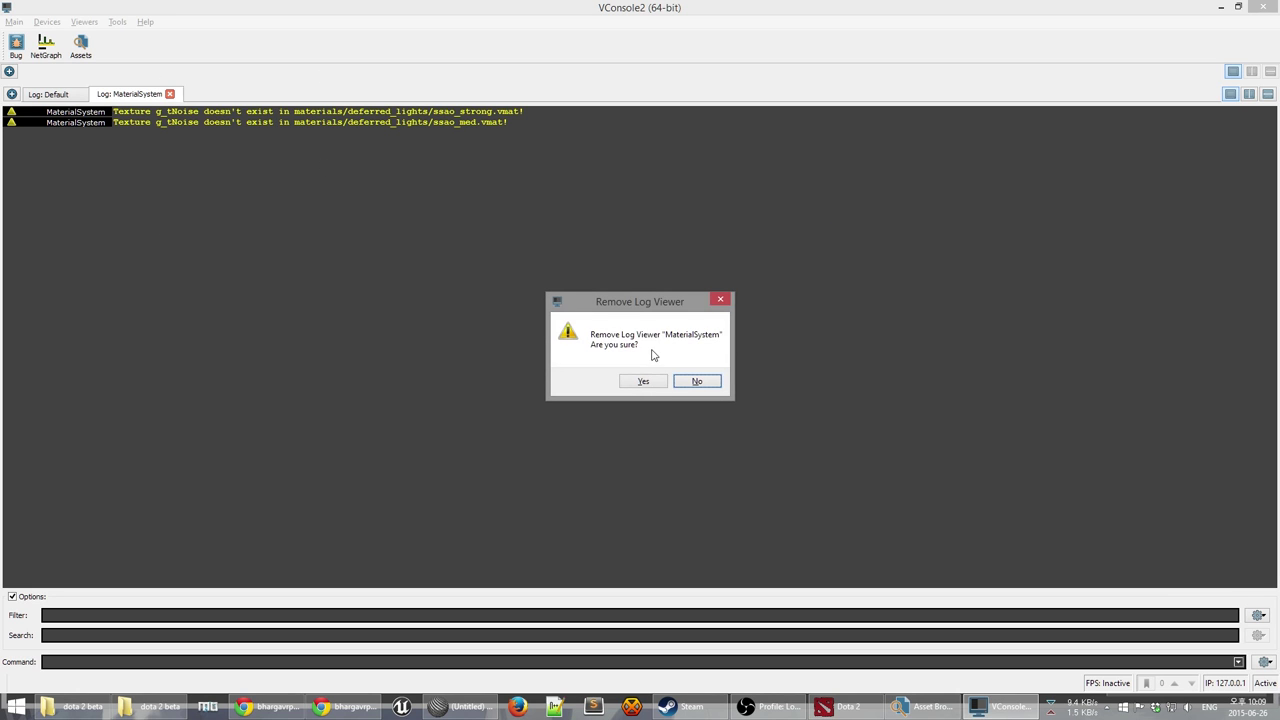
left_click(644, 381)
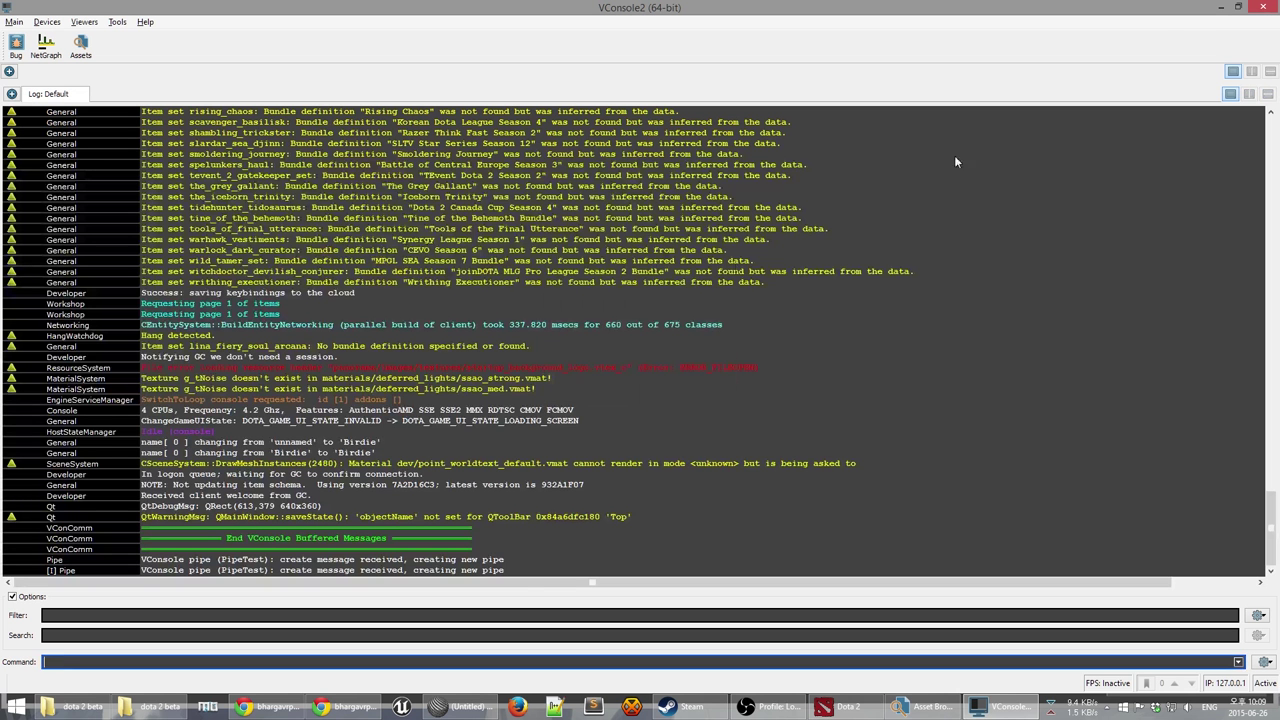
left_click(1264, 8)
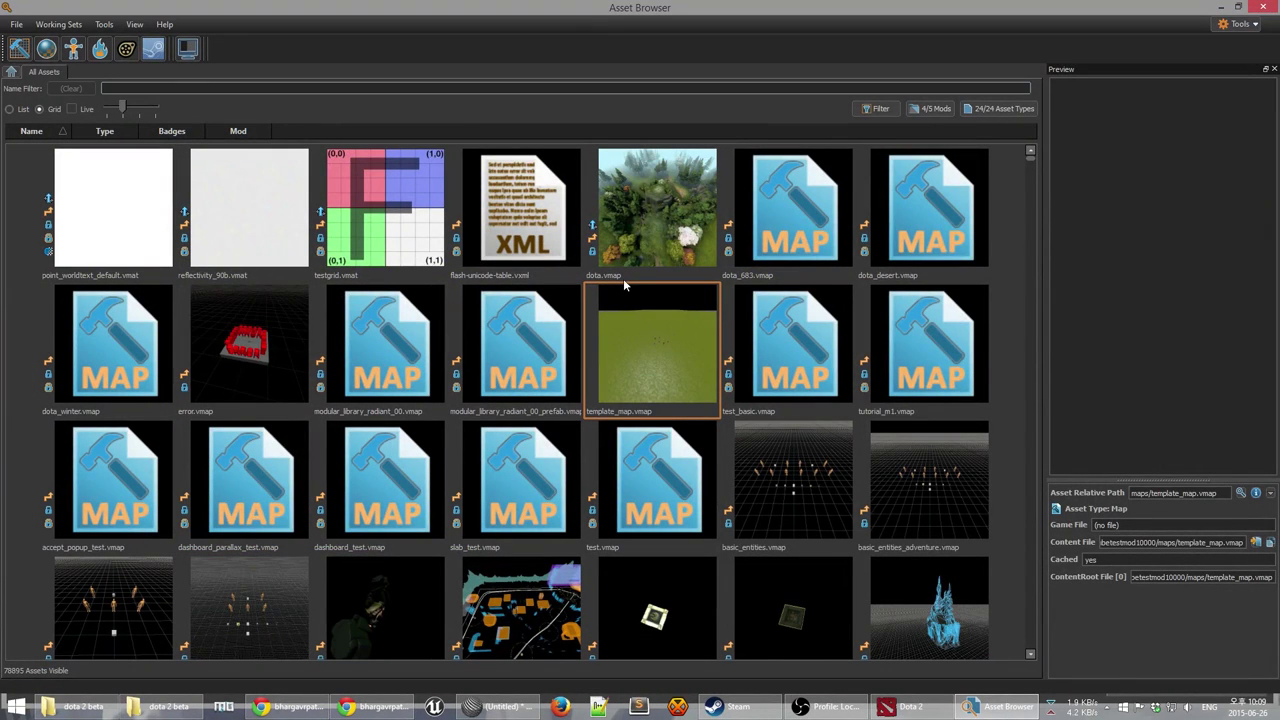
left_click(104, 24)
mouse_move(134, 24)
left_click(165, 10)
left_click(102, 24)
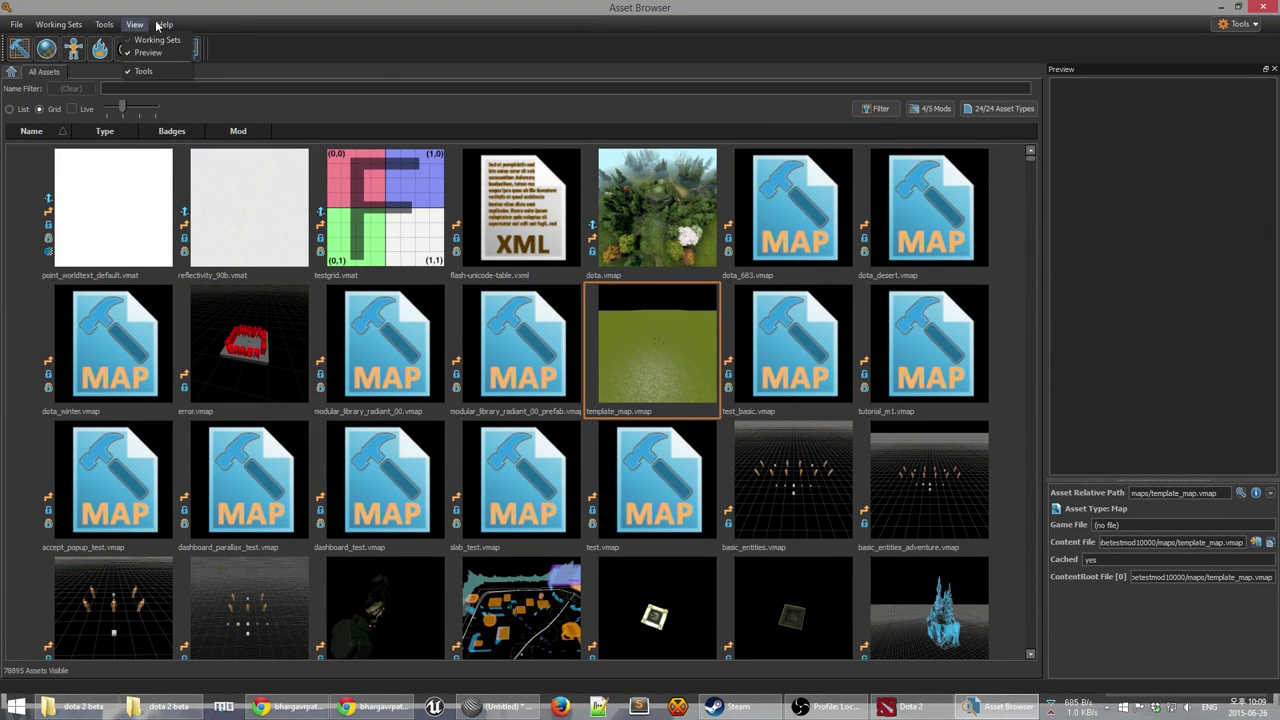
left_click(104, 24)
mouse_move(120, 40)
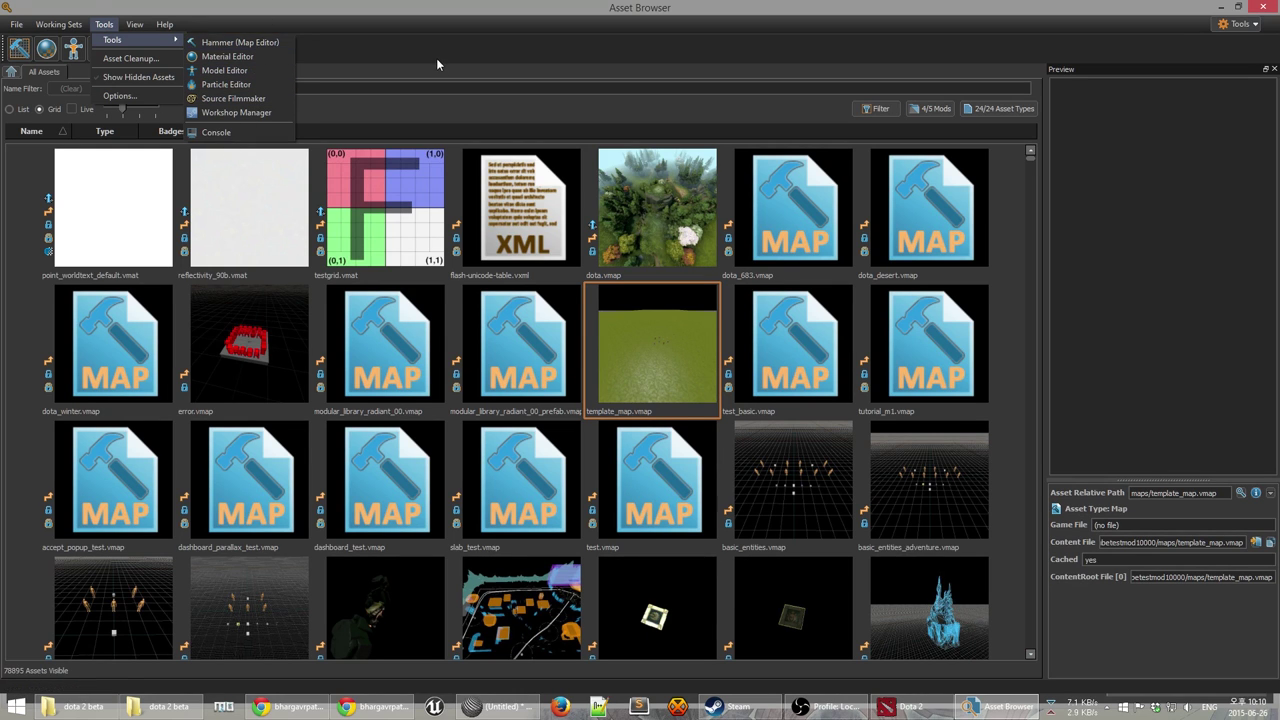
left_click(256, 46)
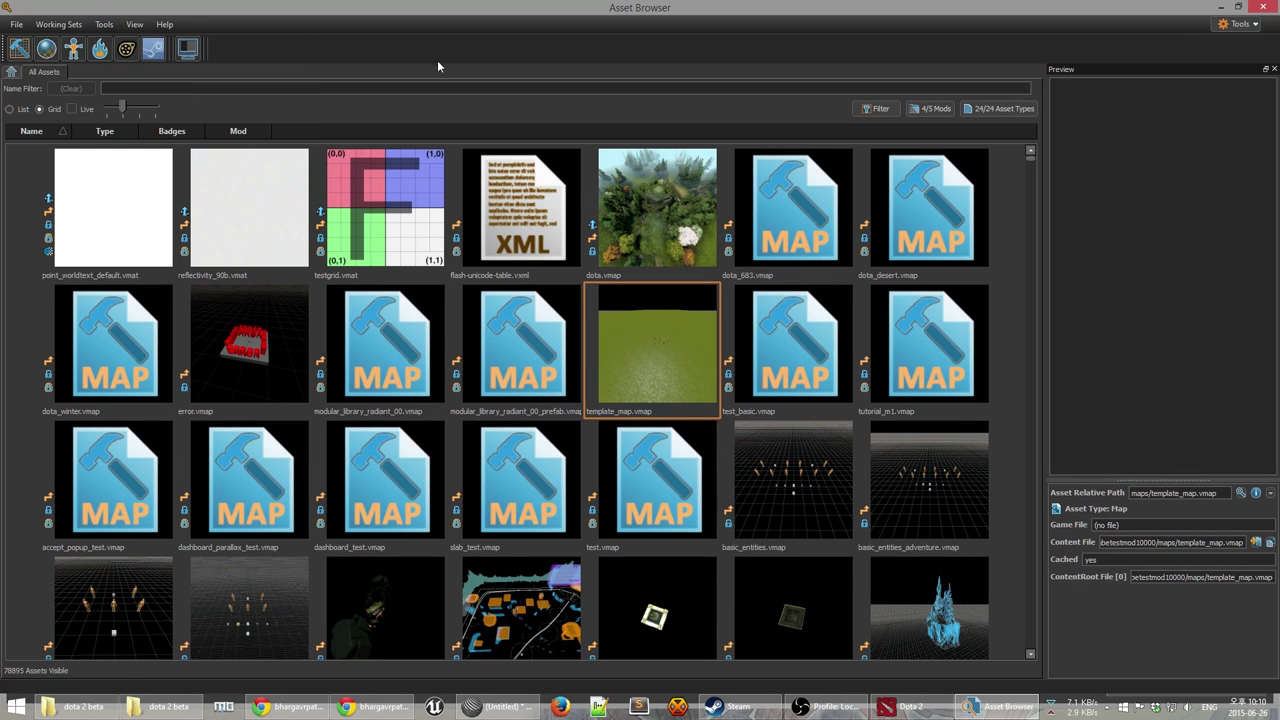
Open template_map.vmap from the Asset Browser in Hammer.
double_click(648, 337)
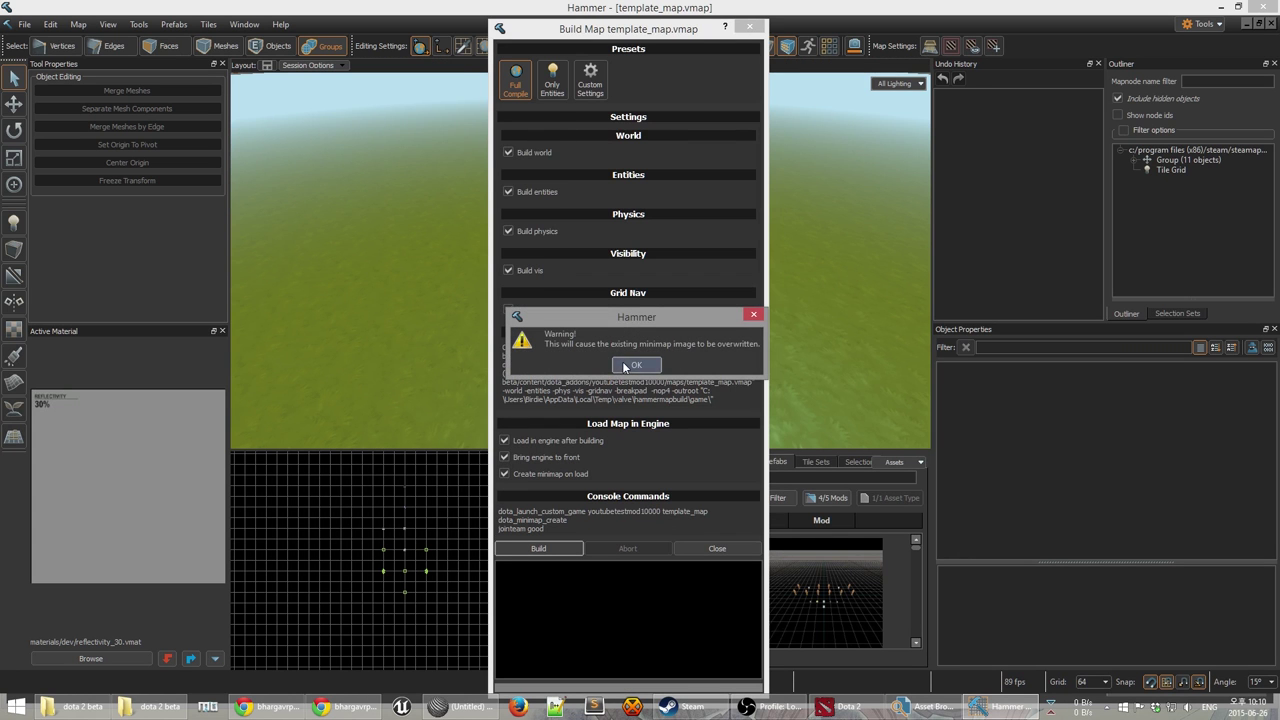
Dismiss the minimap overwrite warning and start a full compile of template_map.
left_click(655, 363)
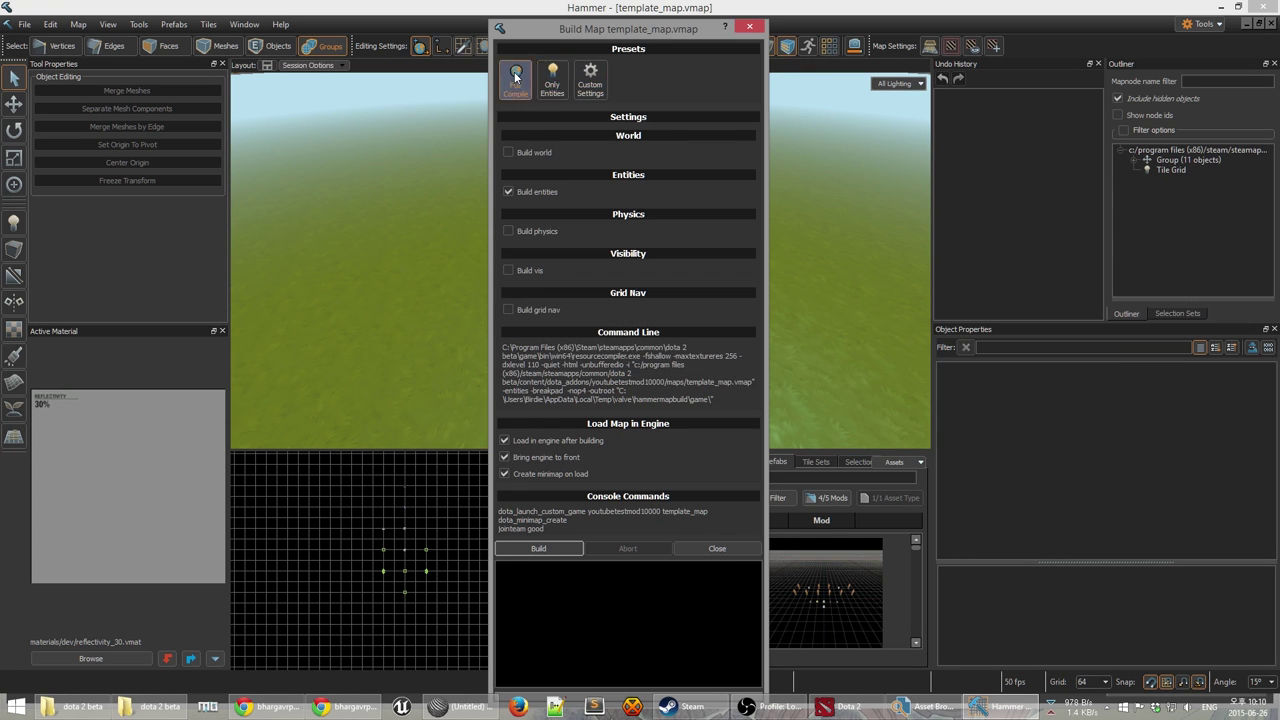
left_click(538, 548)
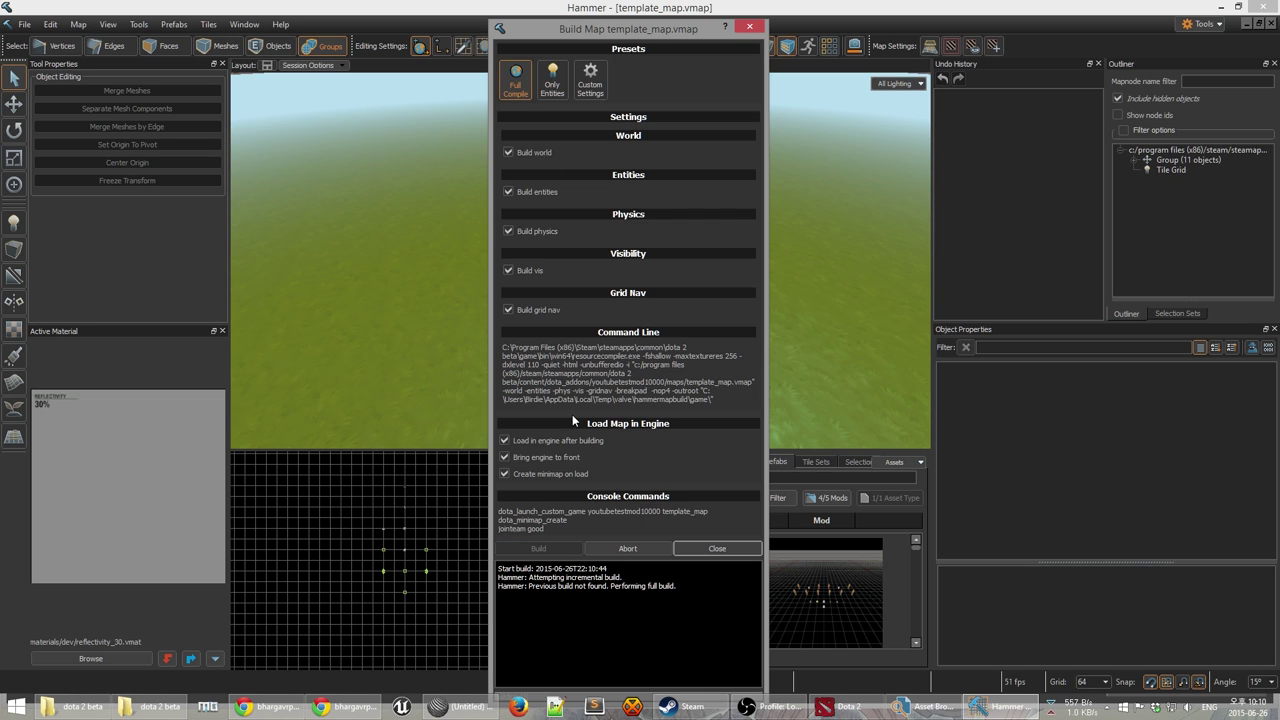
left_click(828, 706)
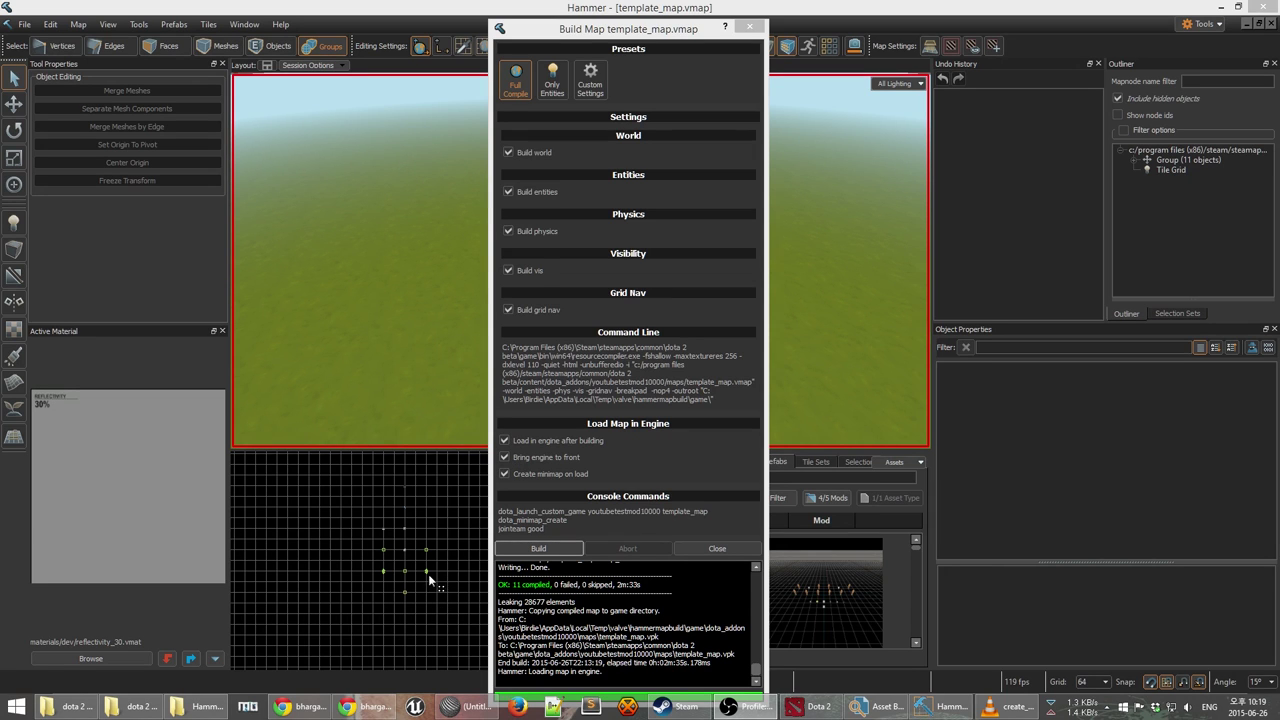
In a new Chrome tab, search Google for 'sublime' and open the Sublime Text download page.
left_click(370, 706)
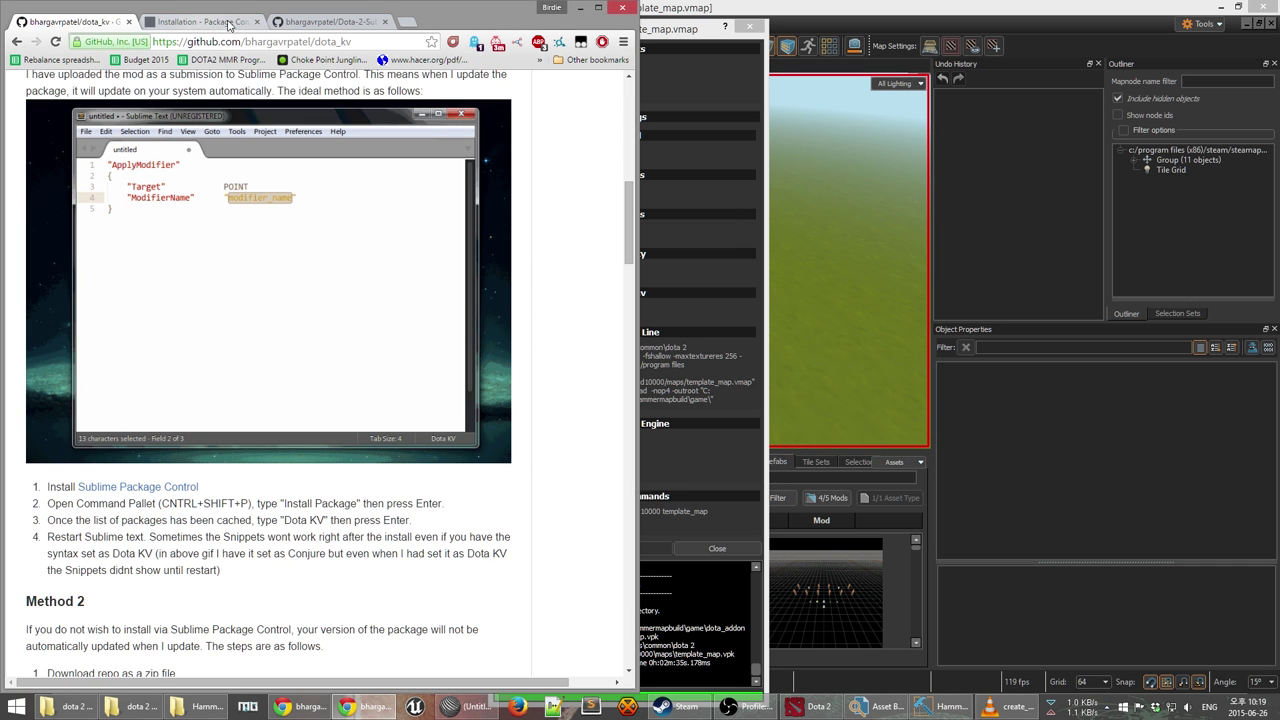
left_click(411, 22)
type("sublime")
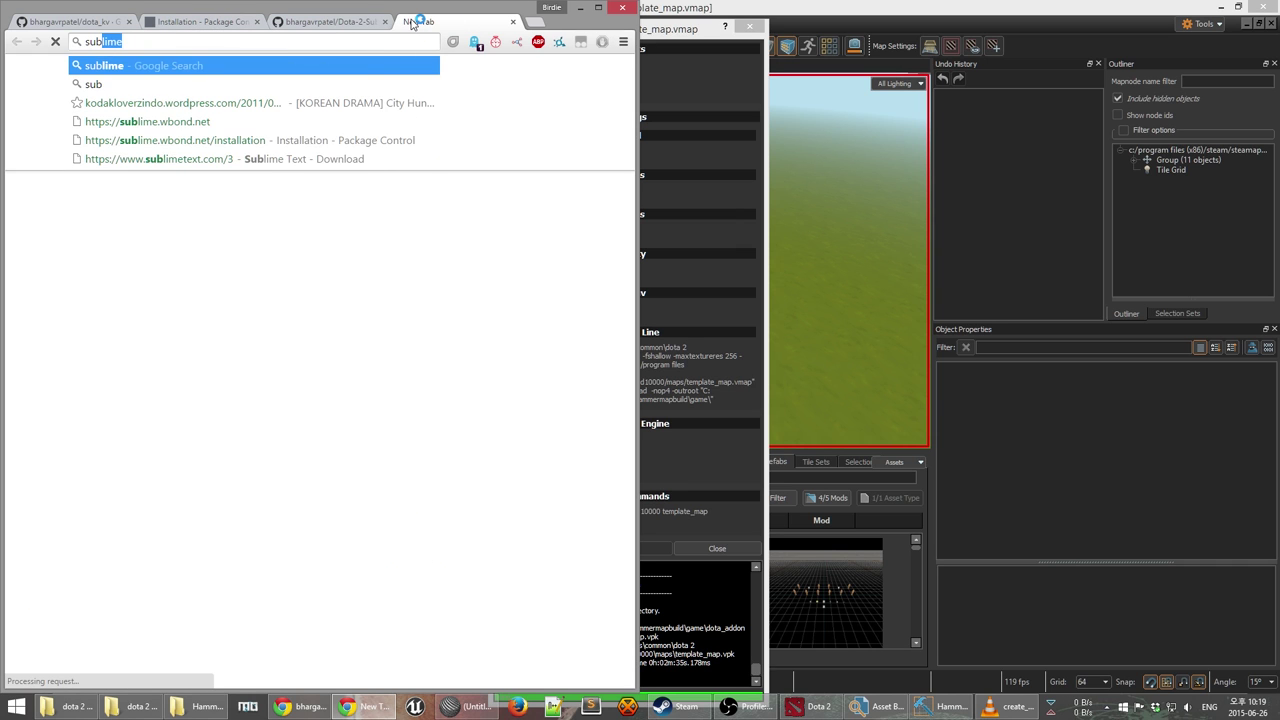
key("Return")
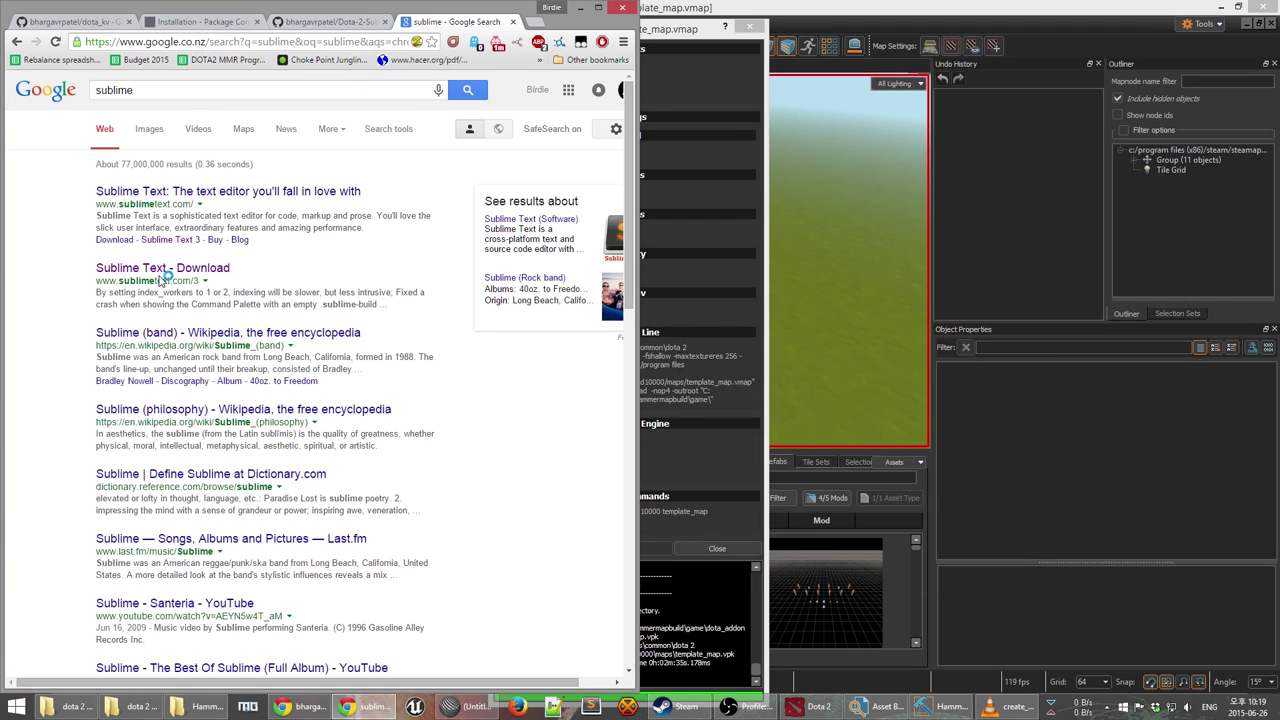
left_click(160, 275)
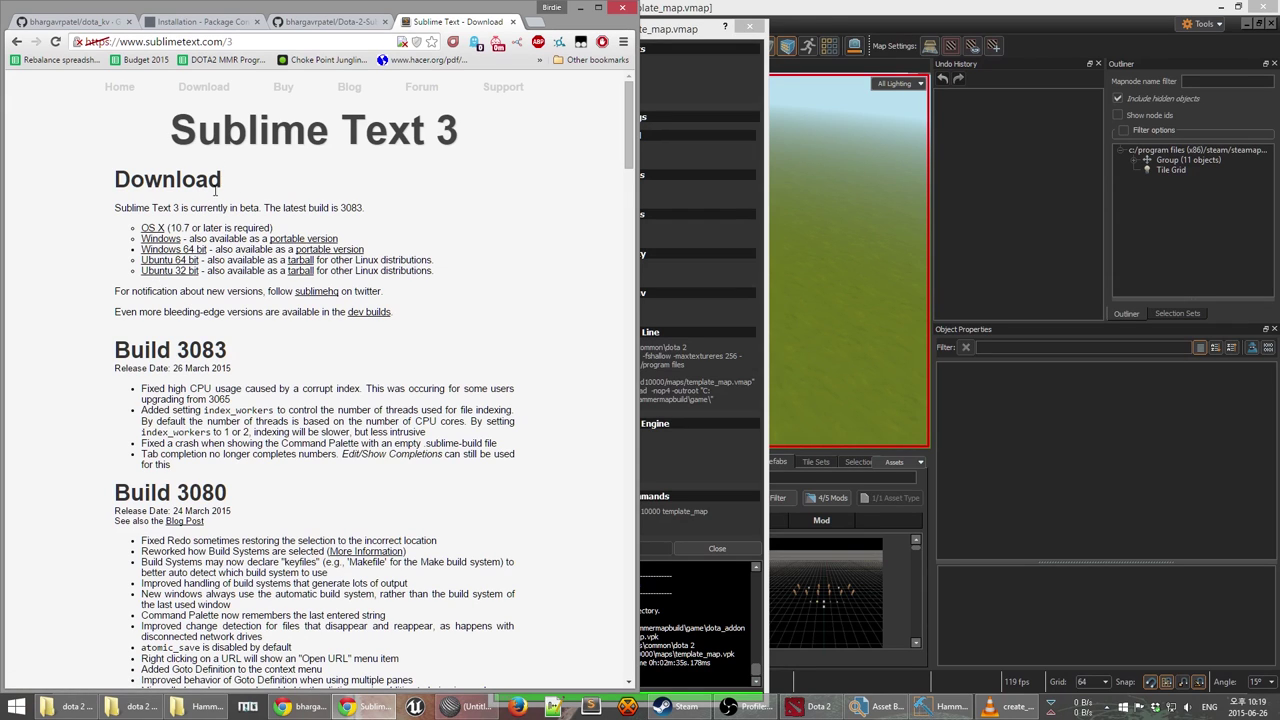
Highlight the Sublime Text 3 and Download headings listing build 3083.
triple_click(330, 135)
triple_click(326, 190)
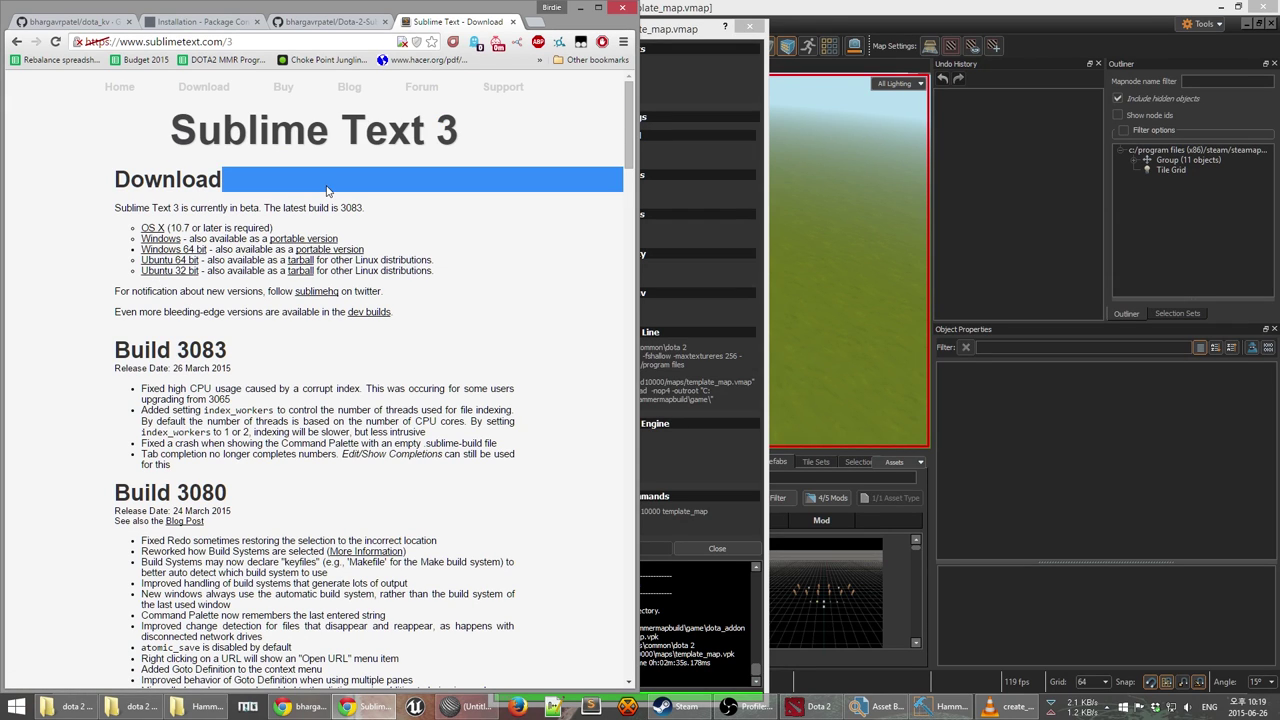
left_click(294, 207)
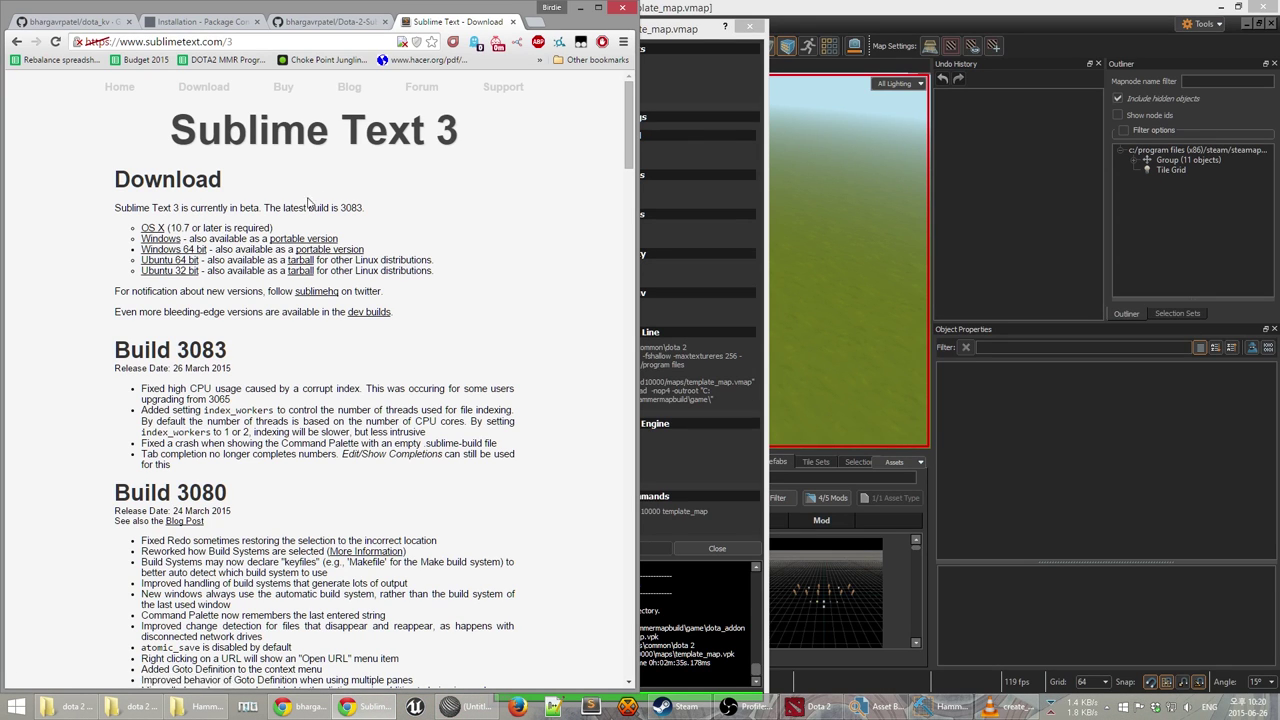
Close the Sublime download and Package Control tabs, returning to the Dota KV readme.
left_click(513, 22)
left_click(200, 21)
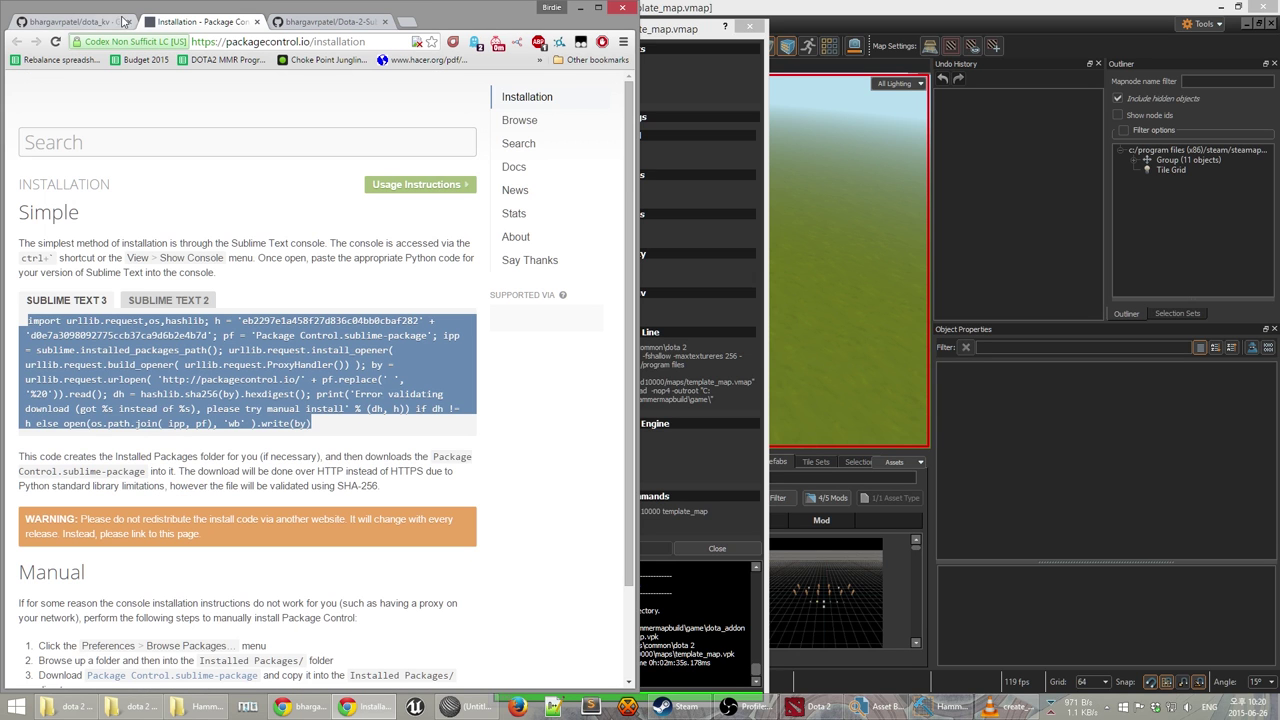
left_click(256, 21)
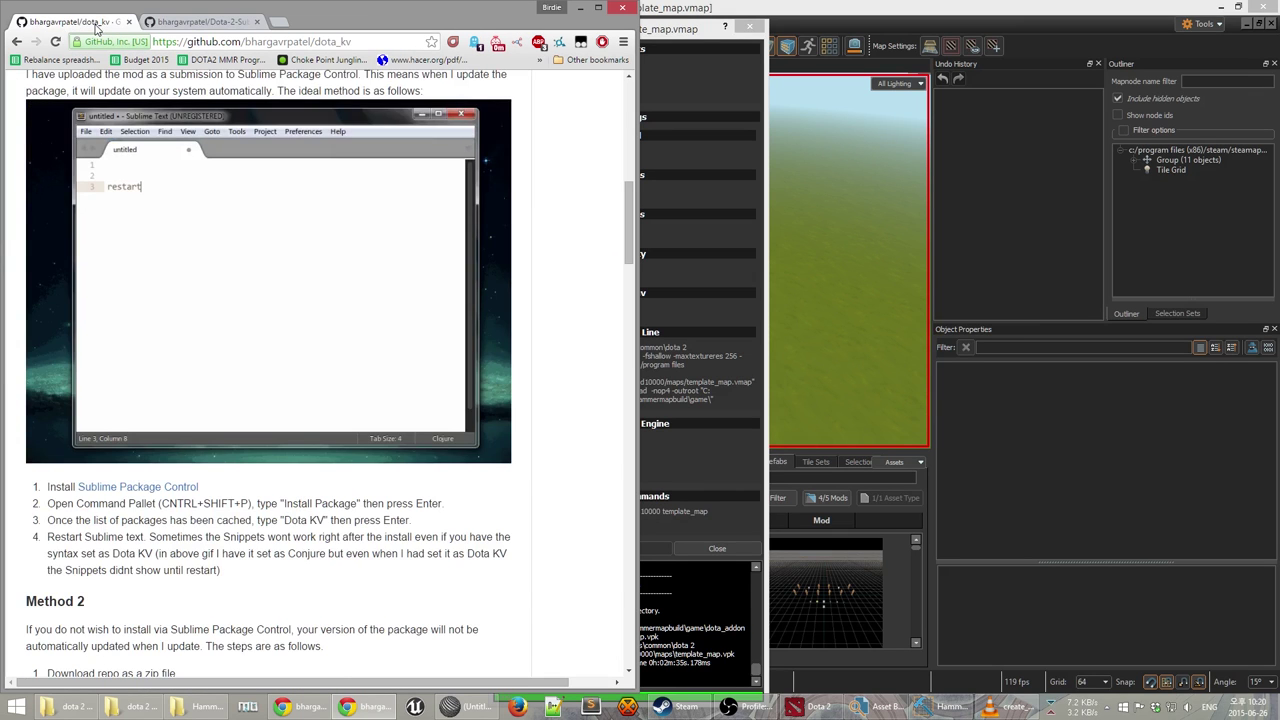
left_click(78, 21)
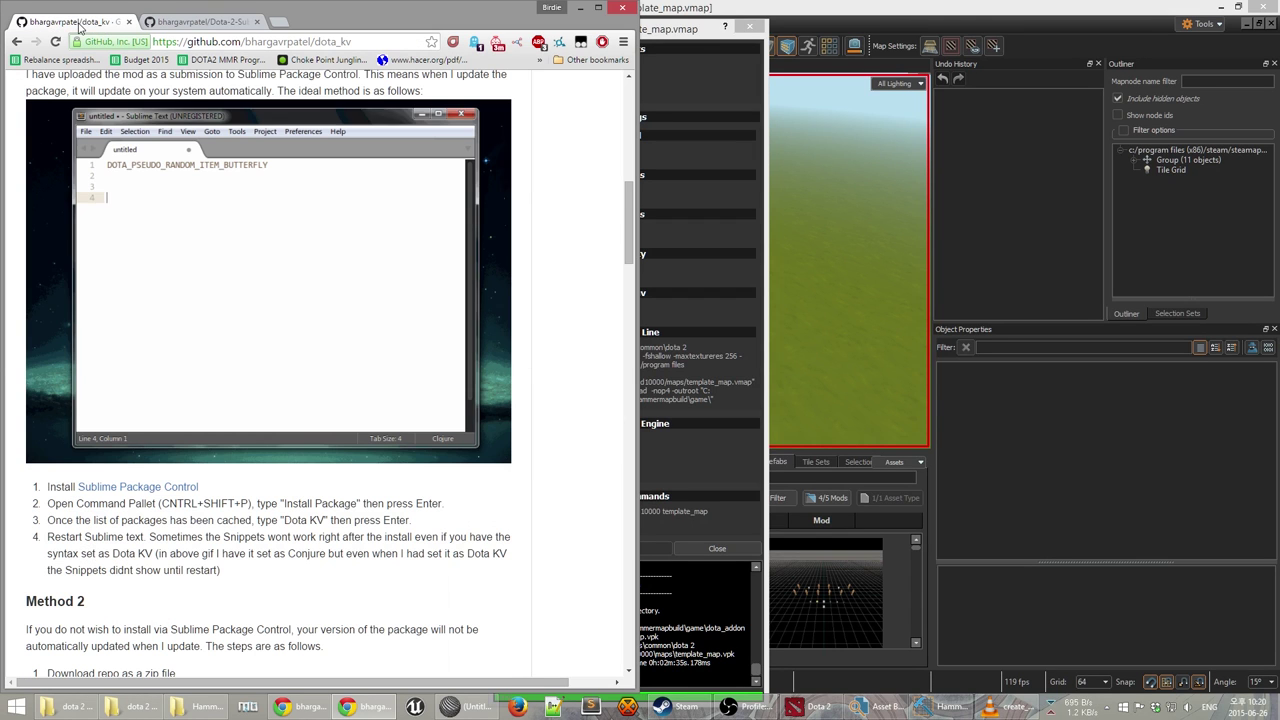
Read through the Dota KV readme's install steps, then launch Sublime Text from the taskbar.
scroll(225, 378, "up", 5)
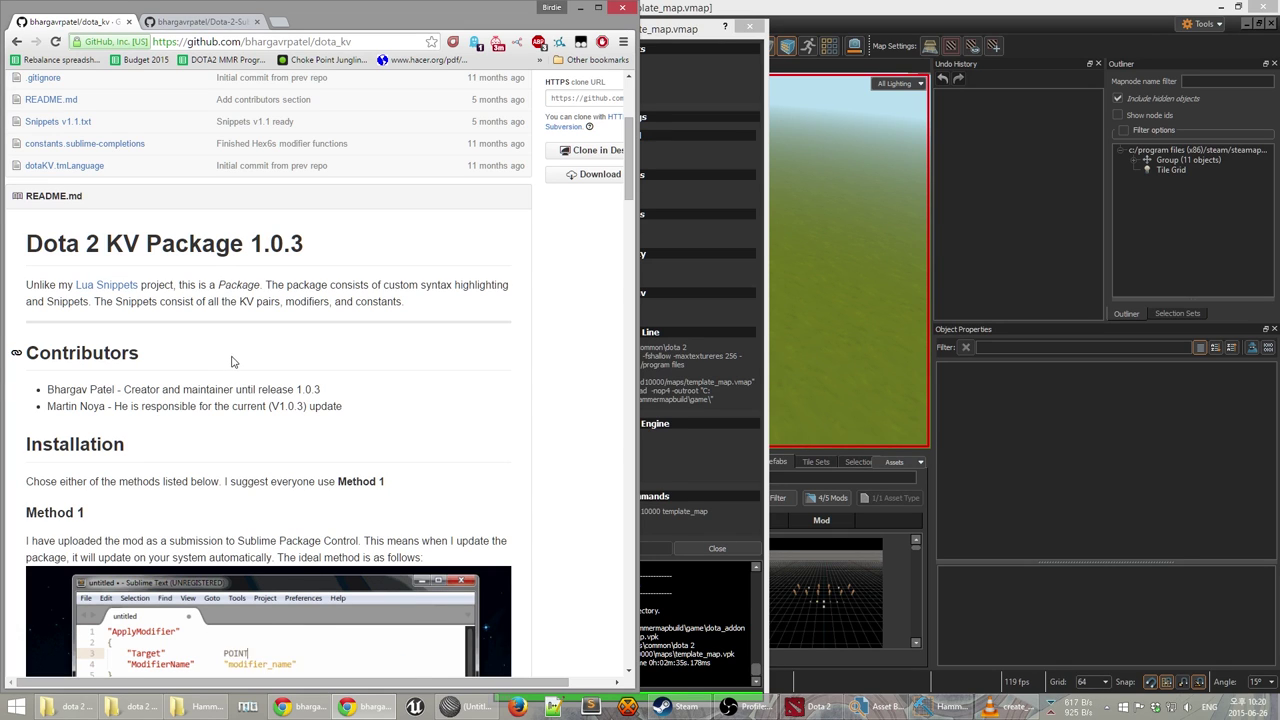
scroll(231, 362, "down", 2)
scroll(268, 526, "down", 3)
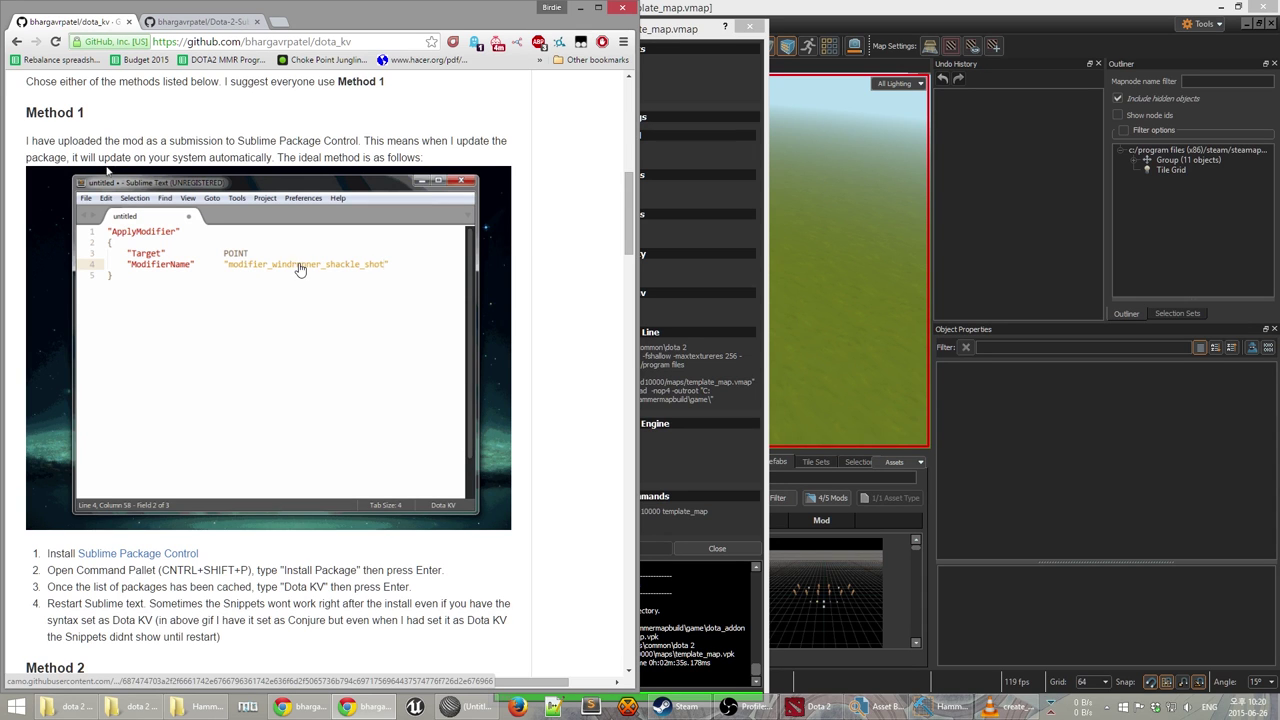
scroll(332, 364, "down", 5)
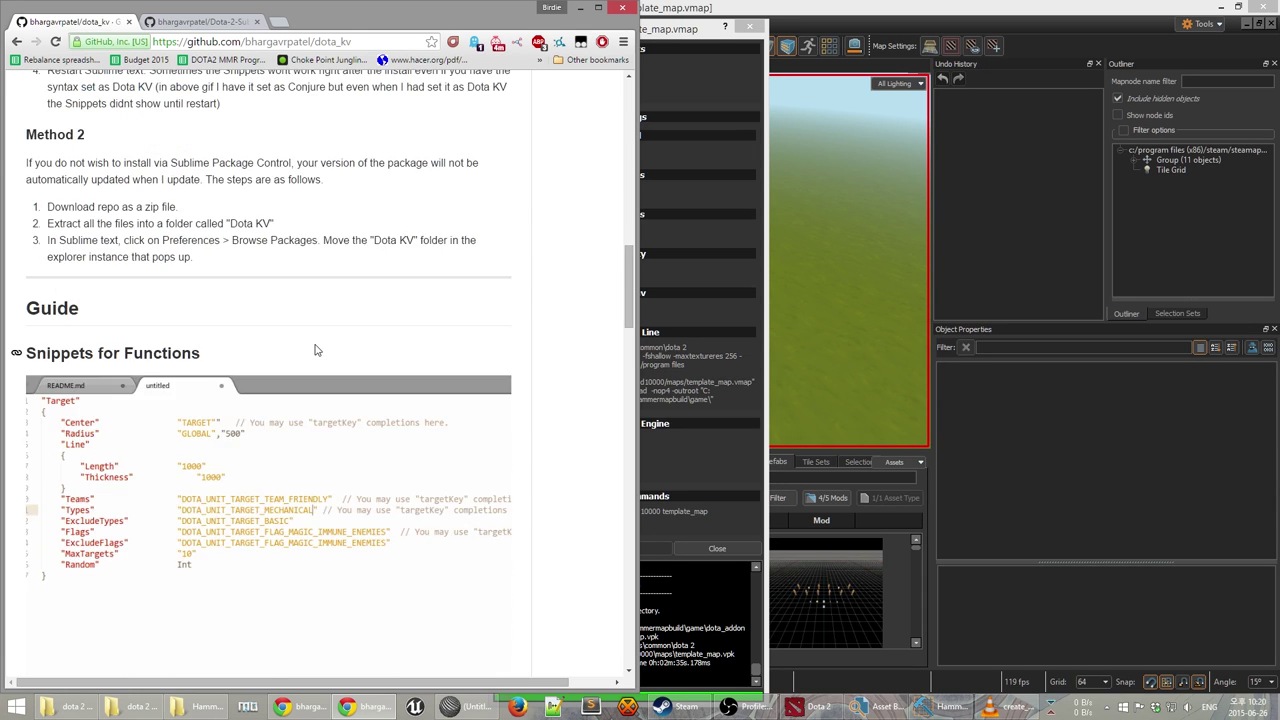
scroll(314, 350, "down", 3)
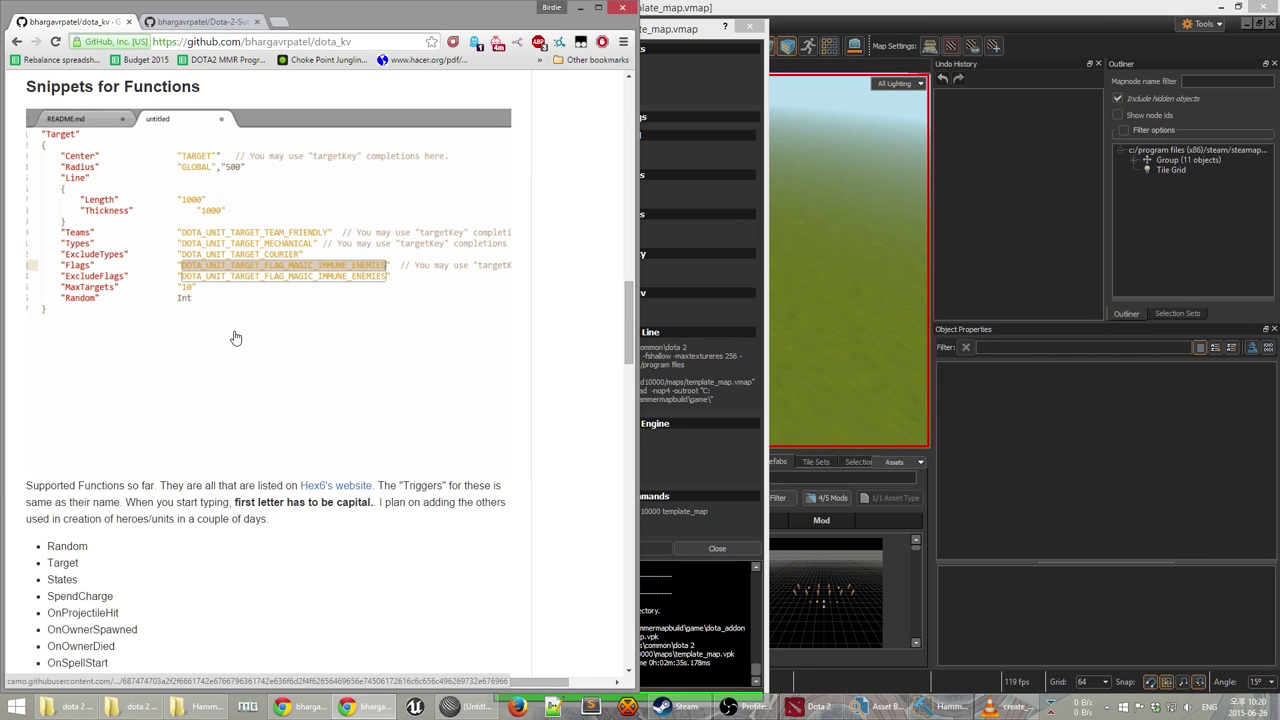
scroll(268, 385, "down", 2)
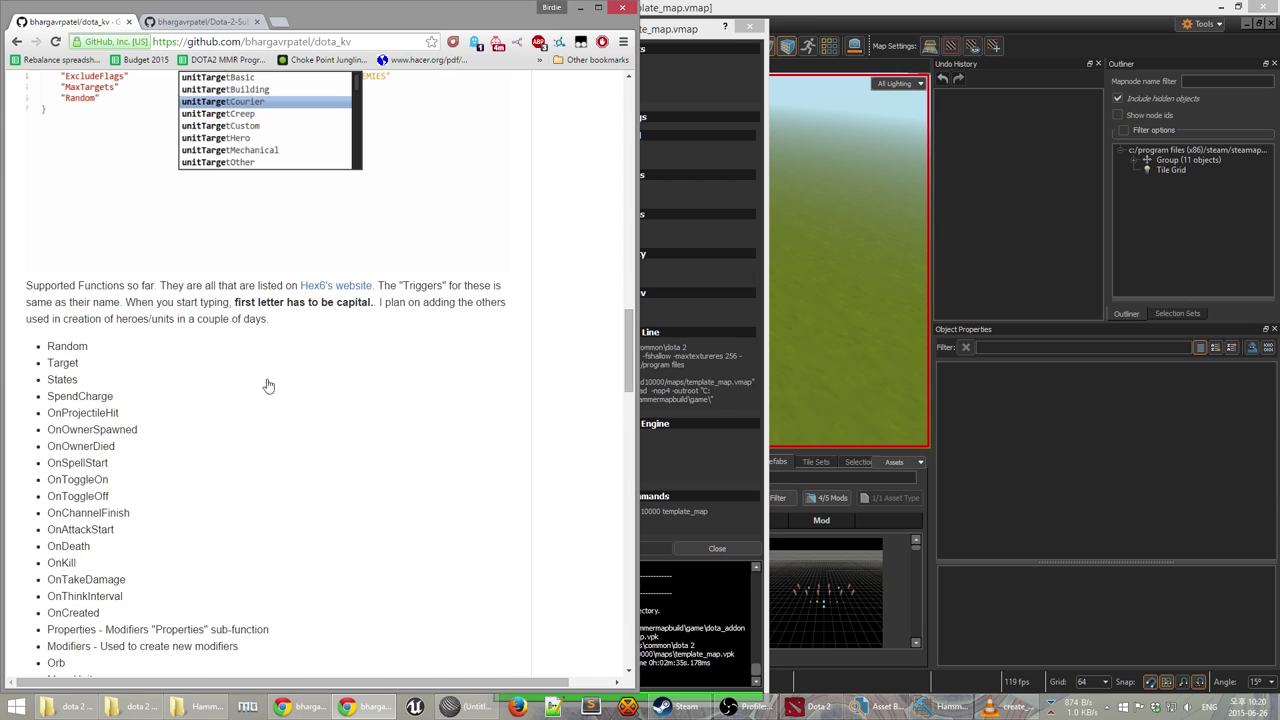
scroll(268, 385, "up", 8)
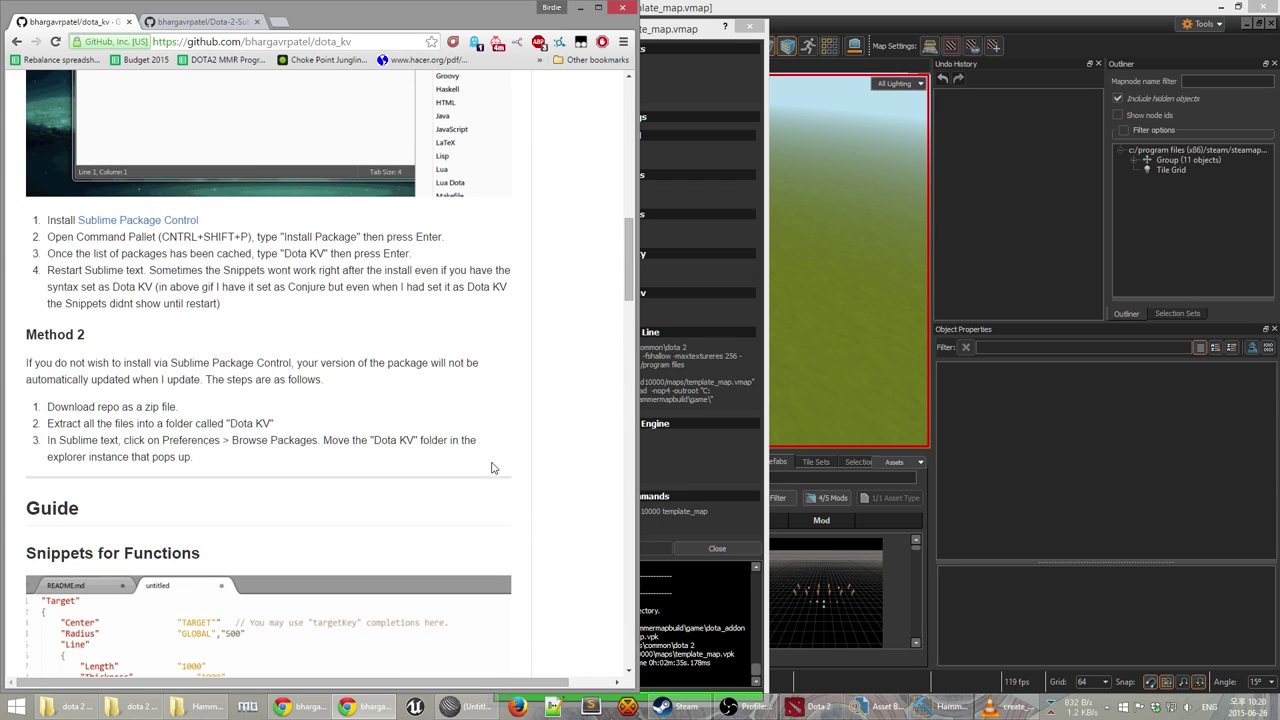
left_click(588, 706)
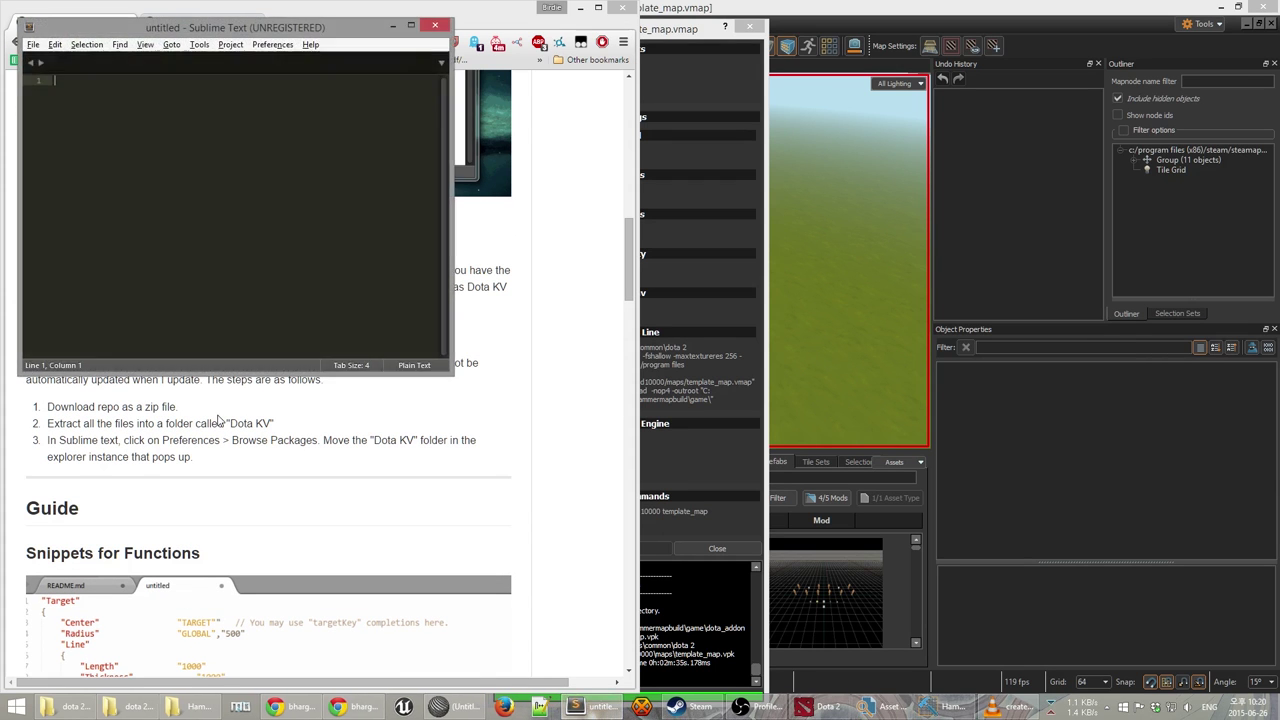
Move the untitled Sublime Text window aside, then maximize it to full screen.
left_click_drag(314, 32, 862, 239)
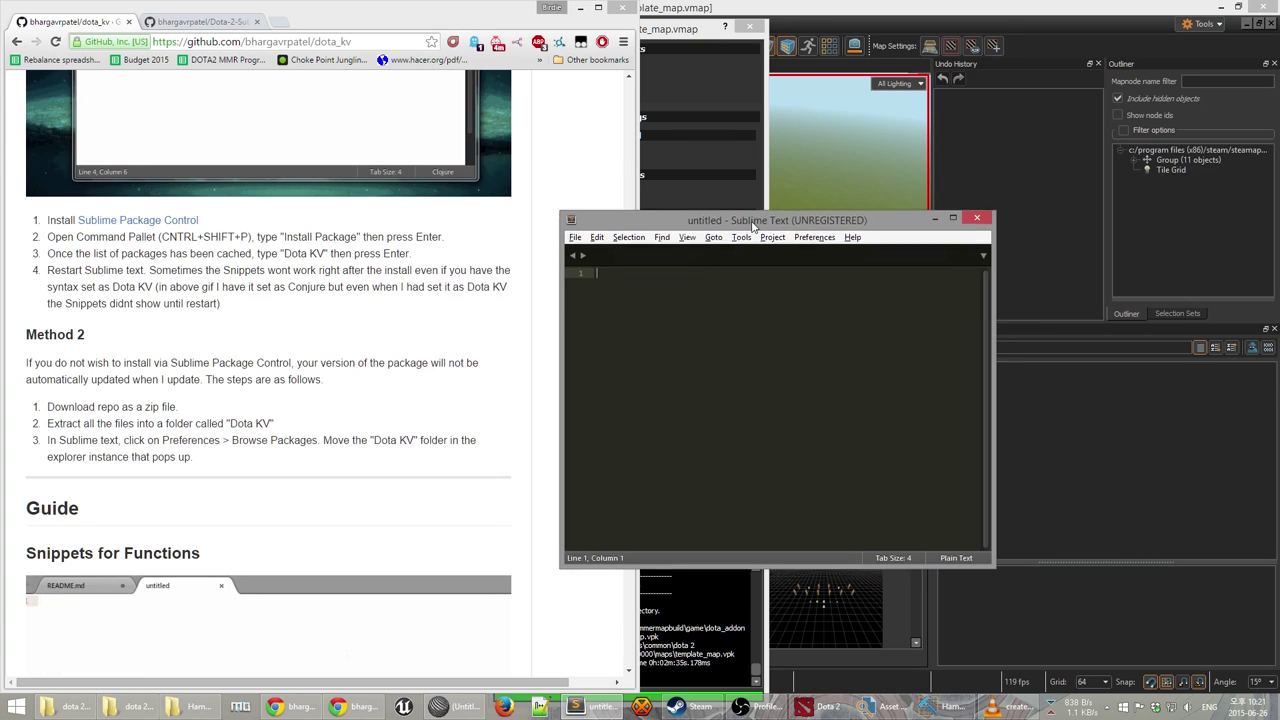
left_click_drag(752, 232, 754, 6)
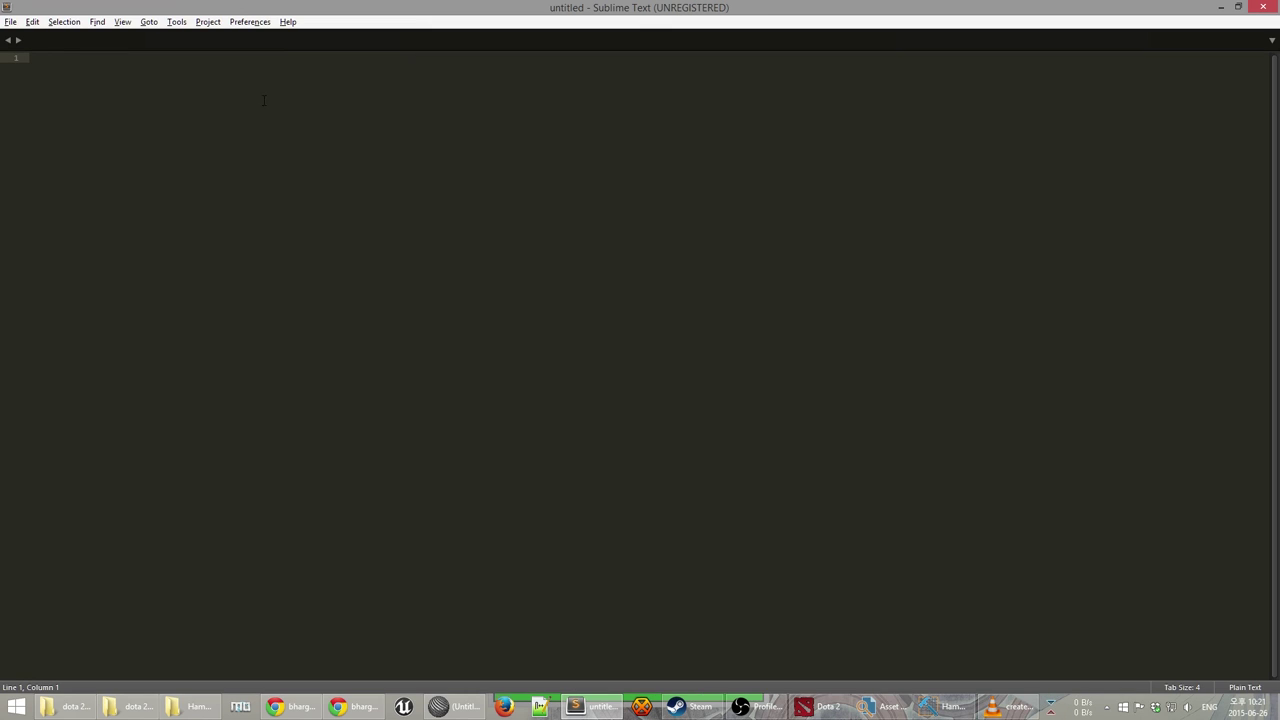